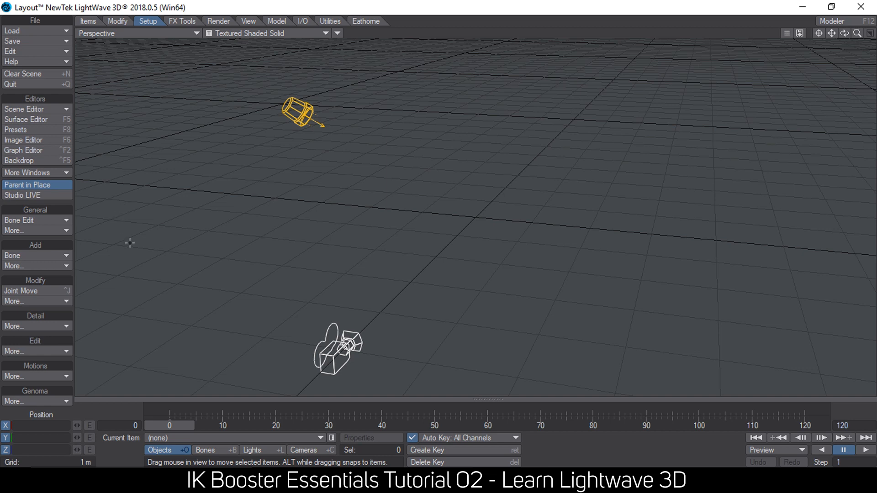
# Load the beatrice.lwo character object into the scene.
pyautogui.click(31, 32)
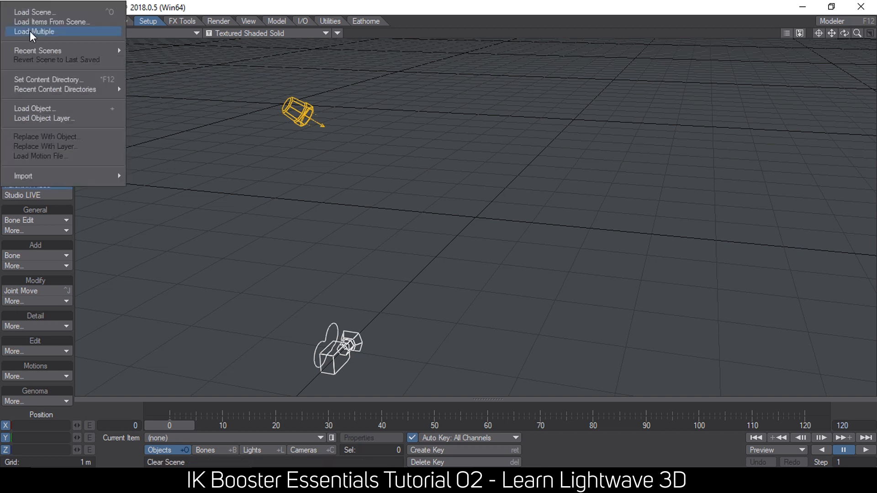
pyautogui.click(45, 109)
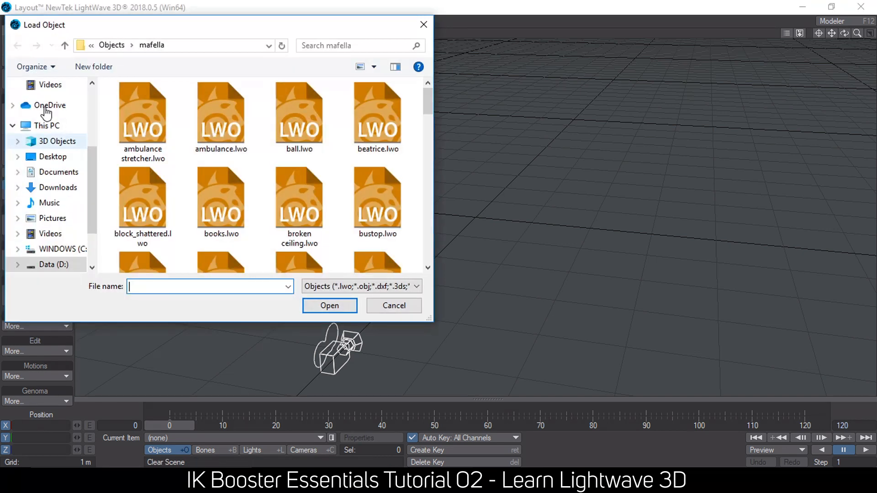
pyautogui.write('beat')
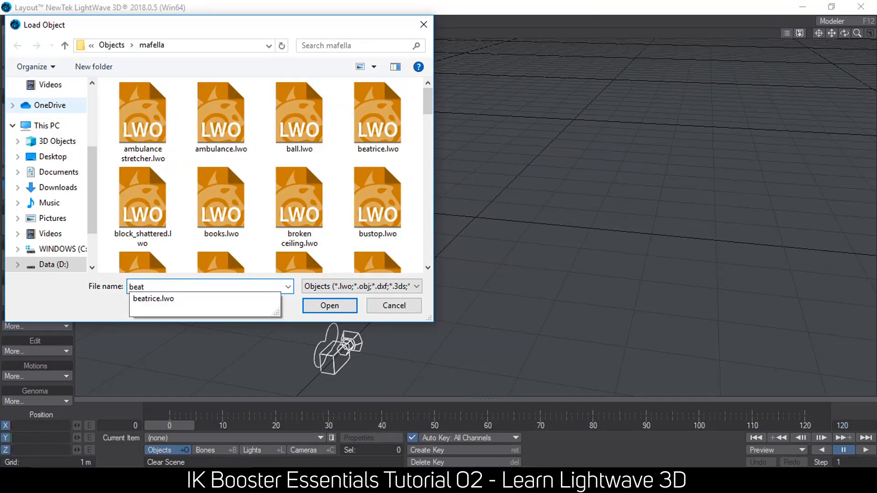
pyautogui.click(336, 306)
pyautogui.click(335, 306)
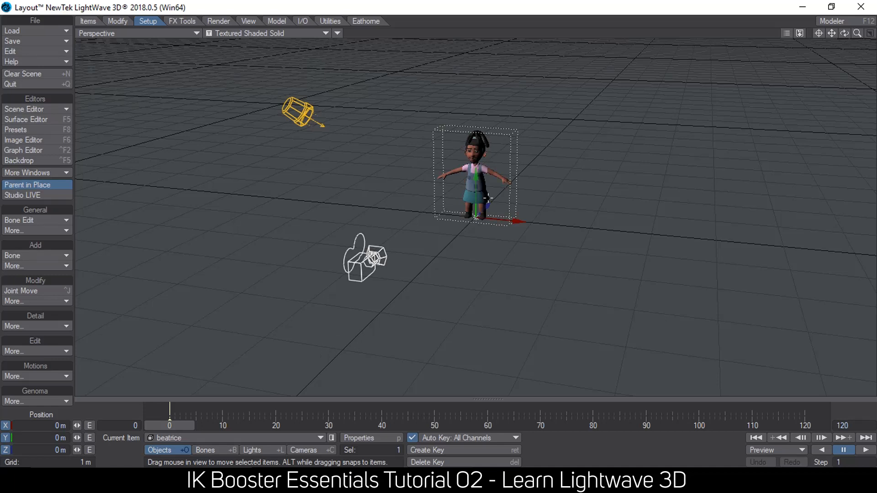
# Convert the beatrice character's skelegons into bones.
pyautogui.moveTo(831, 33); pyautogui.dragTo(505, 168)
pyautogui.scroll(4, 505, 168)
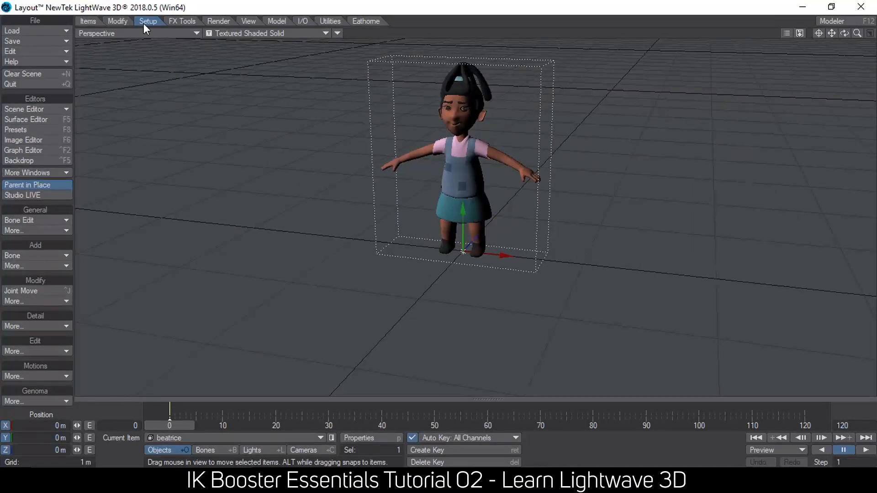
pyautogui.click(40, 266)
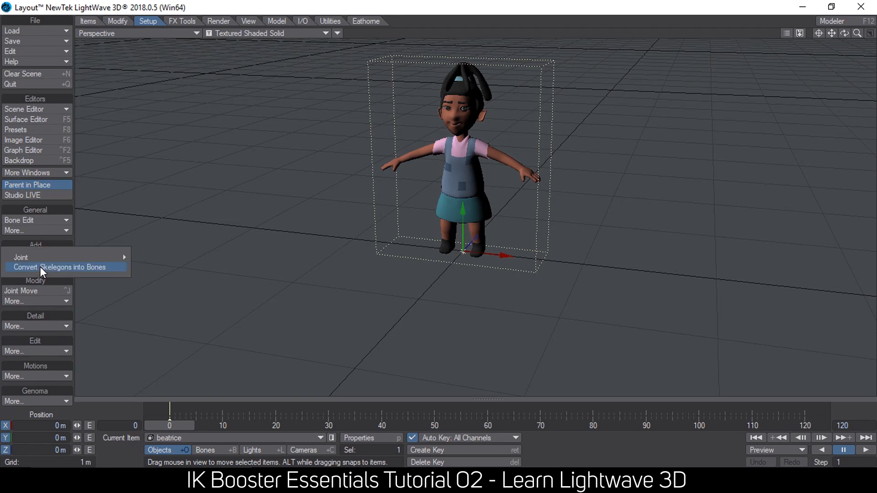
pyautogui.click(40, 266)
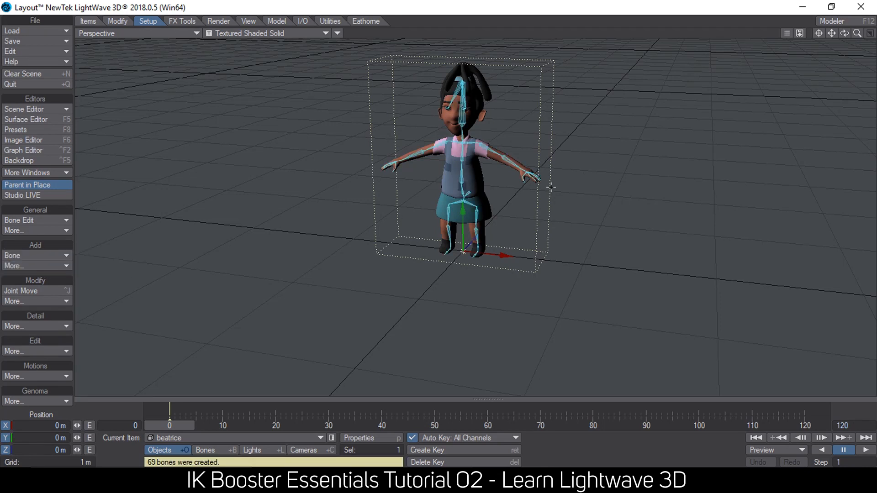
# Check the custom object types offered in beatrice's appearance properties for IK_Booster, and close the properties without adding one.
pyautogui.moveTo(832, 33); pyautogui.dragTo(715, 179)
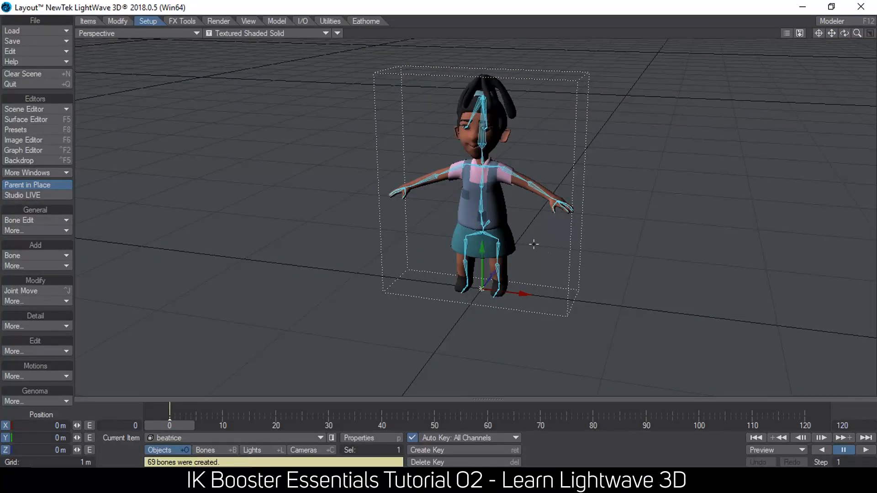
pyautogui.press('p')
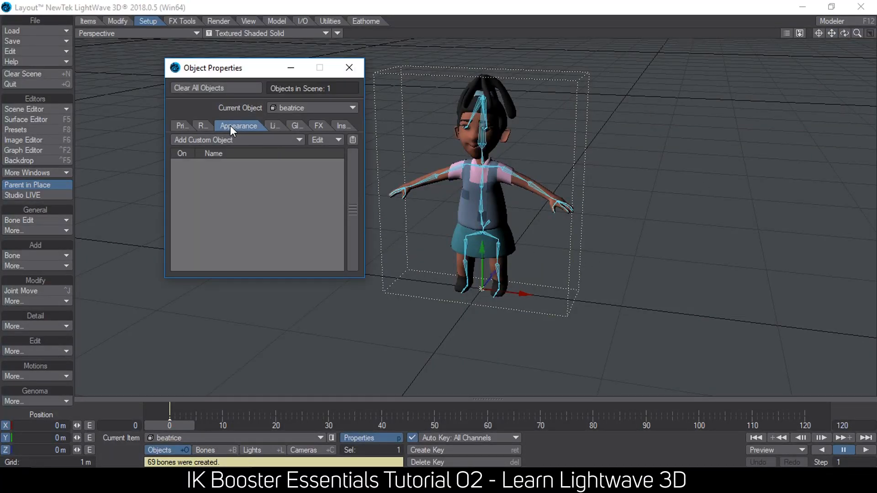
pyautogui.moveTo(219, 68); pyautogui.dragTo(172, 67)
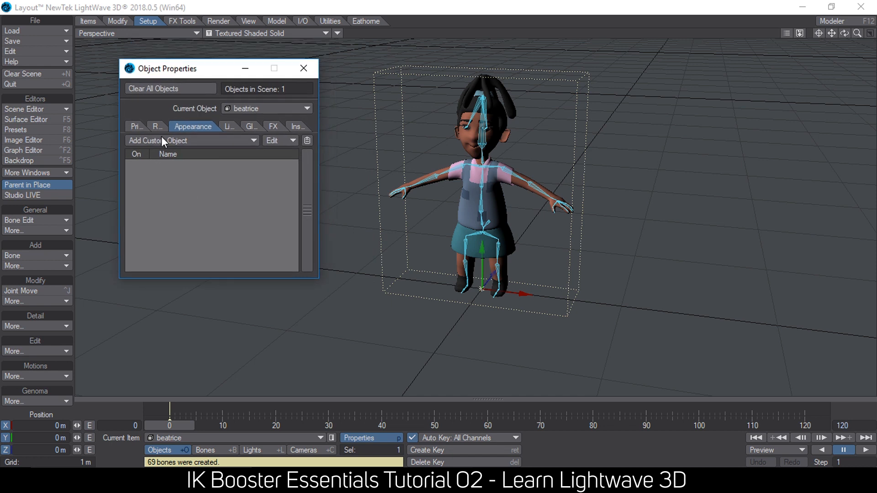
pyautogui.click(172, 141)
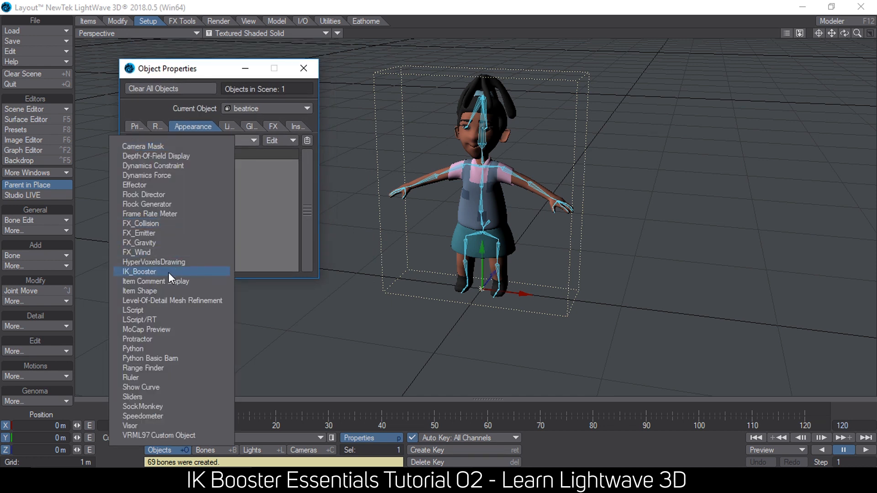
pyautogui.click(297, 234)
pyautogui.click(303, 68)
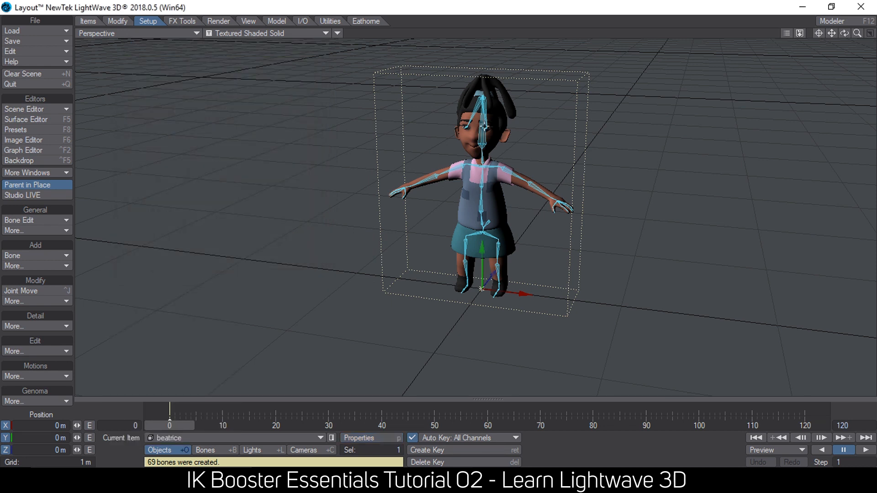
# Activate the IK Boost Tool and apply IK_Booster to the beatrice object at its origin.
pyautogui.hotkey('shift', 'F2')
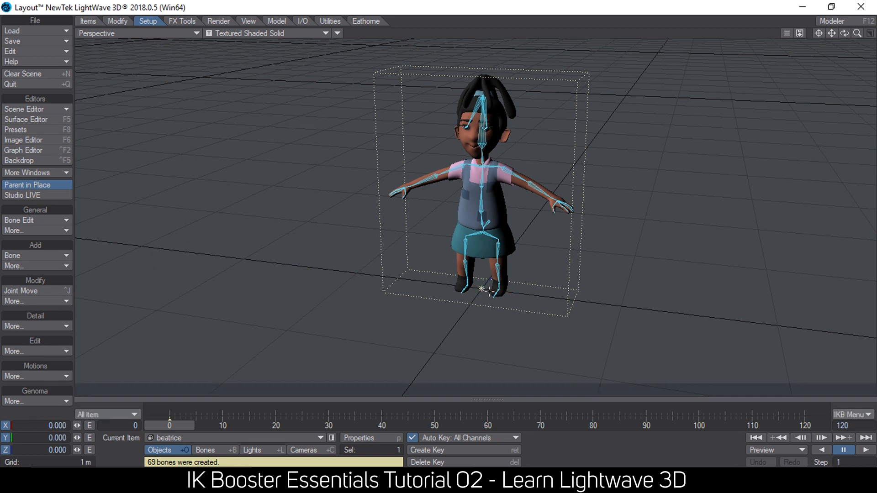
pyautogui.click(482, 288)
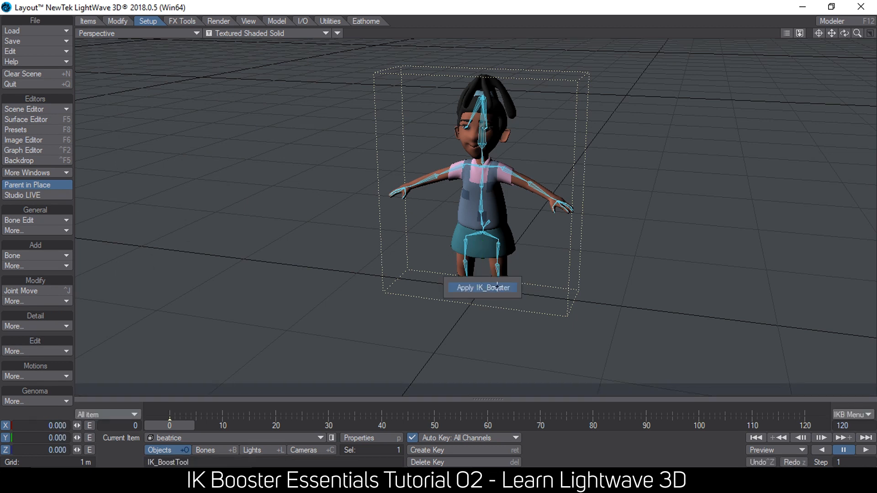
pyautogui.click(498, 287)
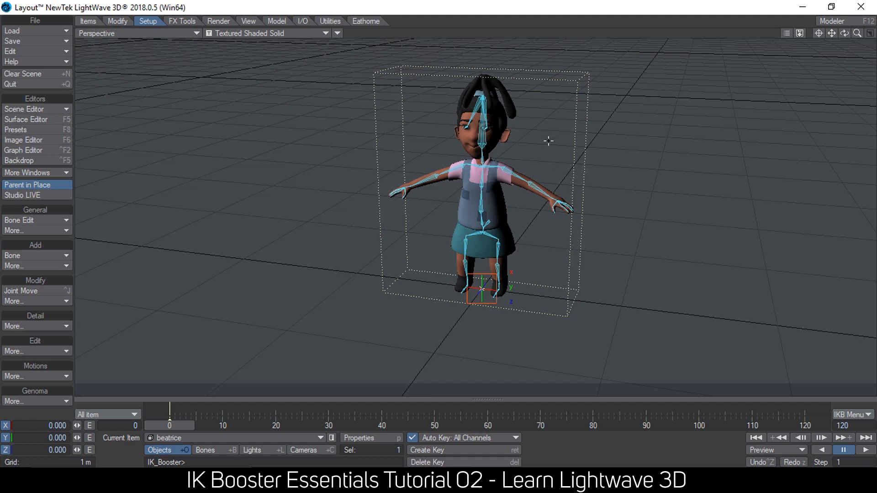
# Try posing the whole skeleton by pulling the Left_Wrist bone, and undo the move.
pyautogui.scroll(5, 547, 146)
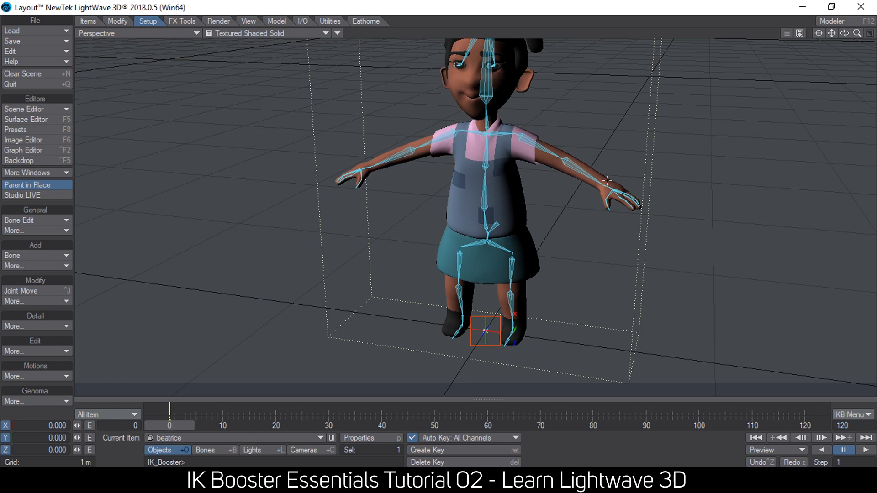
pyautogui.moveTo(606, 183)
pyautogui.mouseDown()
pyautogui.moveTo(614, 197)
pyautogui.moveTo(480, 237)
pyautogui.moveTo(320, 214)
pyautogui.moveTo(340, 246)
pyautogui.moveTo(772, 256)
pyautogui.moveTo(757, 211)
pyautogui.moveTo(603, 181)
pyautogui.mouseUp()
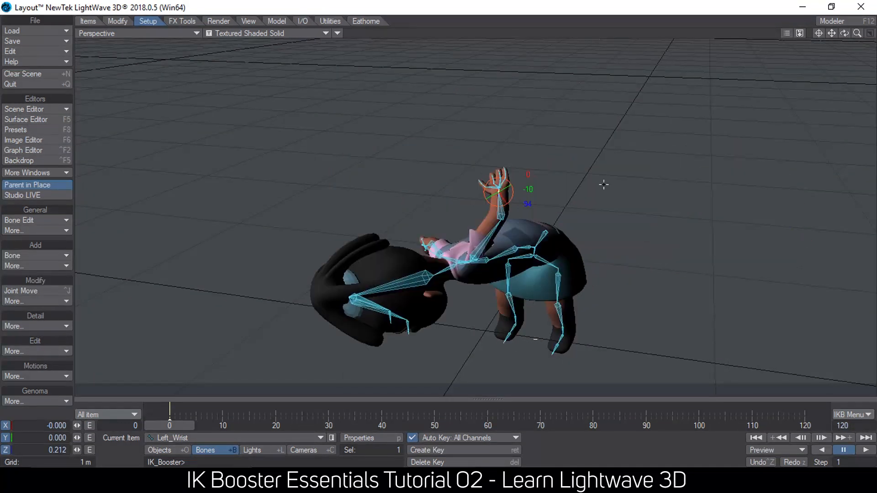
pyautogui.hotkey('ctrl', 'z')
# Set an ikstop on the Left_Upper_Hand (2) bone at the left shoulder.
pyautogui.click(524, 138)
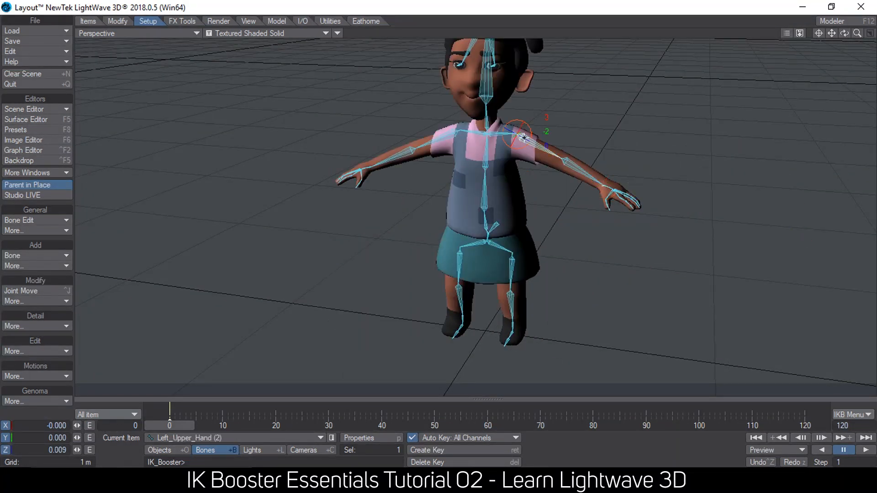
pyautogui.click(520, 136)
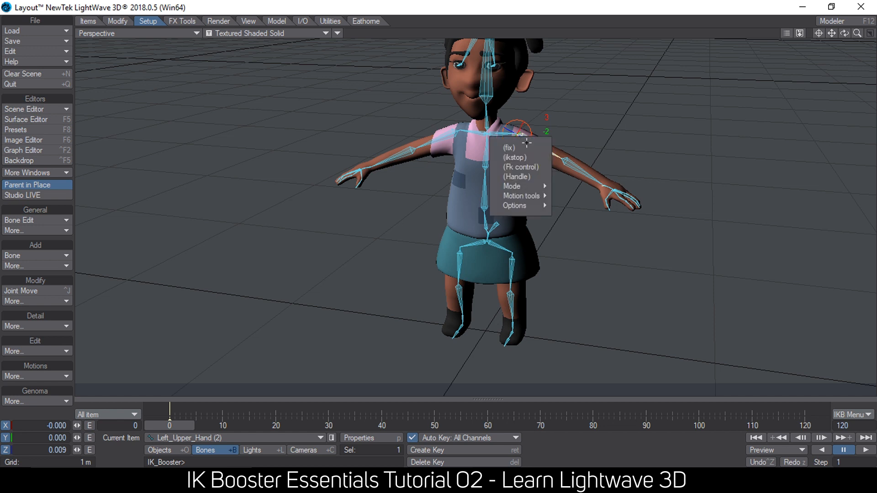
pyautogui.click(522, 157)
# Test the left arm's limited IK chain by pulling the wrist, and undo the move.
pyautogui.click(602, 185)
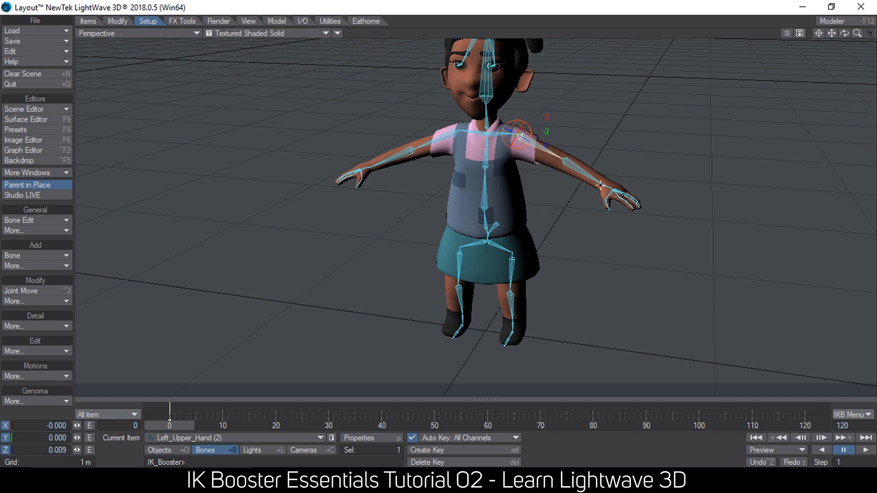
pyautogui.moveTo(603, 184)
pyautogui.mouseDown()
pyautogui.moveTo(491, 245)
pyautogui.moveTo(548, 236)
pyautogui.moveTo(610, 179)
pyautogui.mouseUp()
pyautogui.hotkey('ctrl', 'z')
# Set an ikstop on the right shoulder's upper arm bone and on the bone at the base of the neck.
pyautogui.click(452, 135)
pyautogui.rightClick(452, 134)
pyautogui.click(452, 156)
pyautogui.click(486, 126)
pyautogui.rightClick(487, 128)
pyautogui.click(503, 143)
# Set an ikstop on the left and right upper leg bones at the hips.
pyautogui.click(513, 259)
pyautogui.rightClick(512, 259)
pyautogui.click(505, 276)
pyautogui.click(460, 255)
pyautogui.rightClick(460, 255)
pyautogui.click(466, 276)
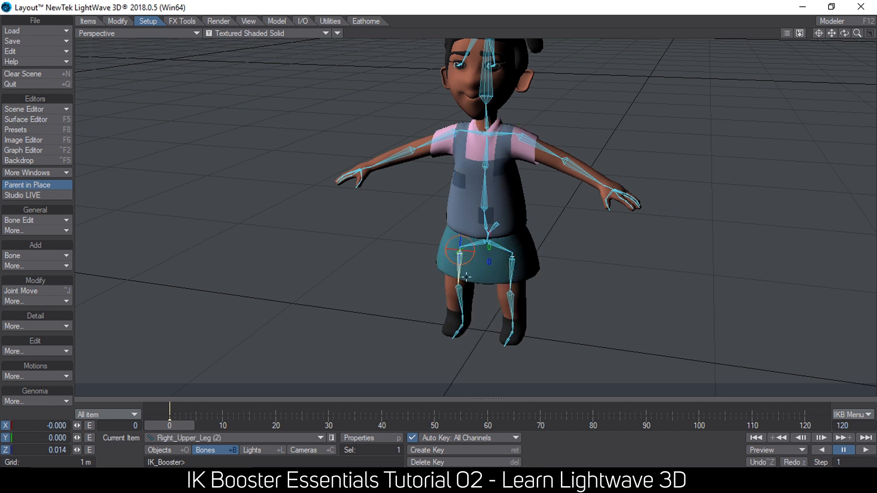
# Apply the fix setting to the Left_Foot and Left_Ankle bones.
pyautogui.click(511, 330)
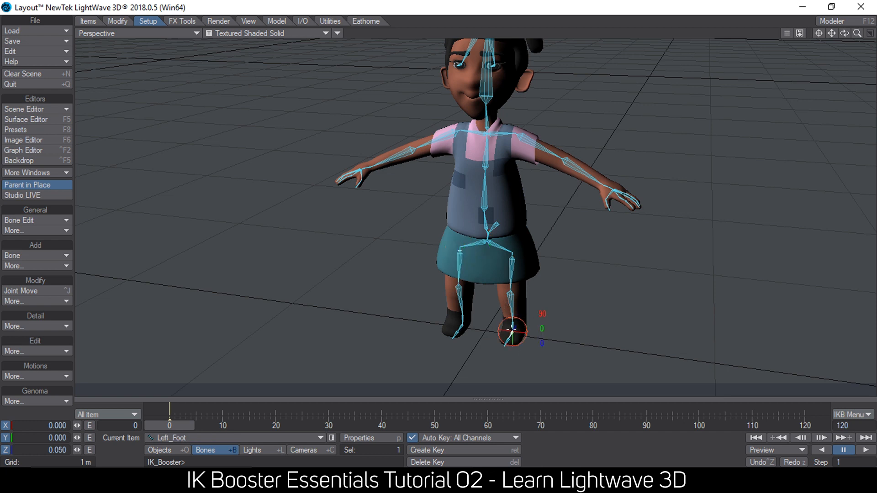
pyautogui.rightClick(511, 330)
pyautogui.click(500, 347)
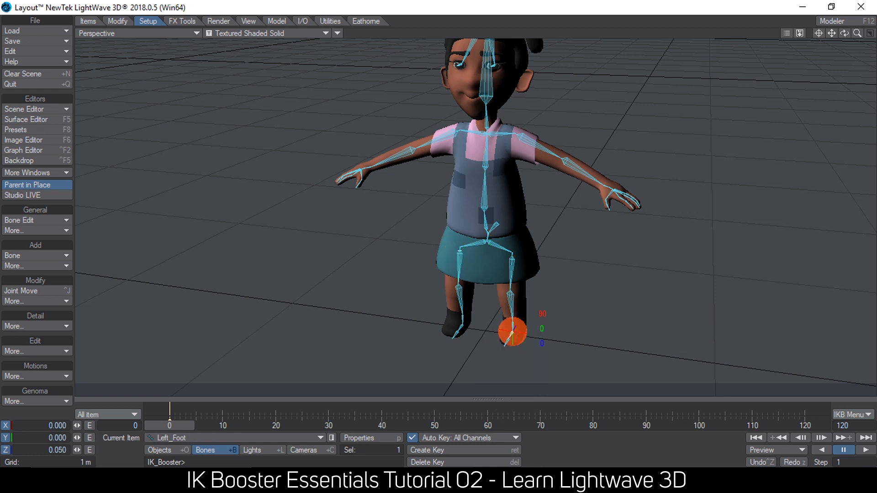
pyautogui.rightClick(509, 325)
pyautogui.click(499, 329)
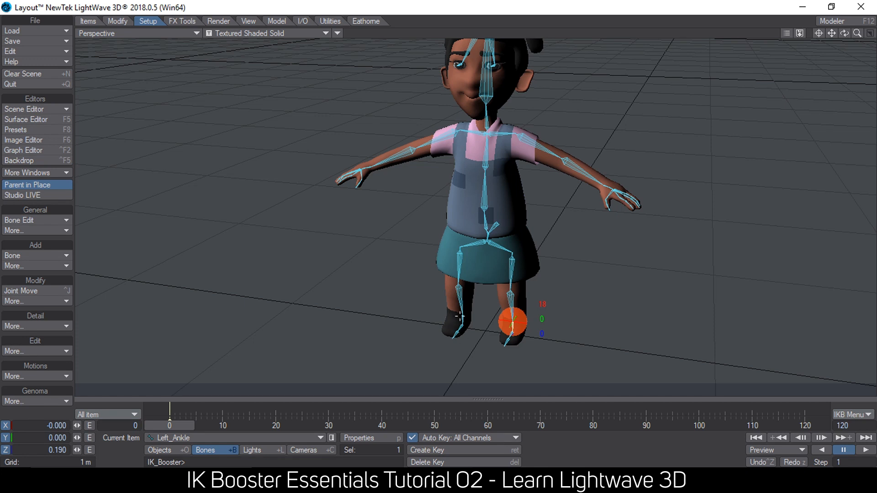
# Apply the fix setting to the Right_Ankle bone and the right foot bone.
pyautogui.click(460, 316)
pyautogui.rightClick(460, 316)
pyautogui.click(452, 320)
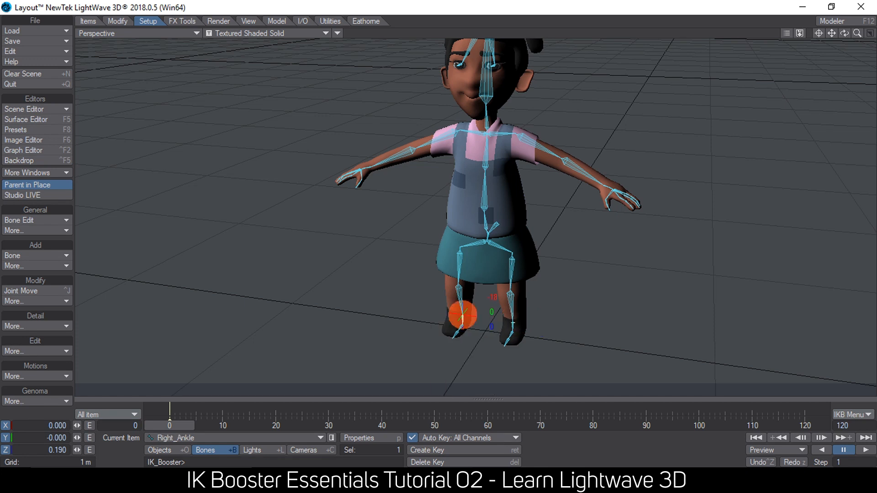
pyautogui.rightClick(457, 326)
pyautogui.click(440, 328)
# Test the fixed feet by lowering the COG bone, and undo the move.
pyautogui.moveTo(499, 222)
pyautogui.mouseDown()
pyautogui.moveTo(505, 249)
pyautogui.moveTo(500, 233)
pyautogui.mouseUp()
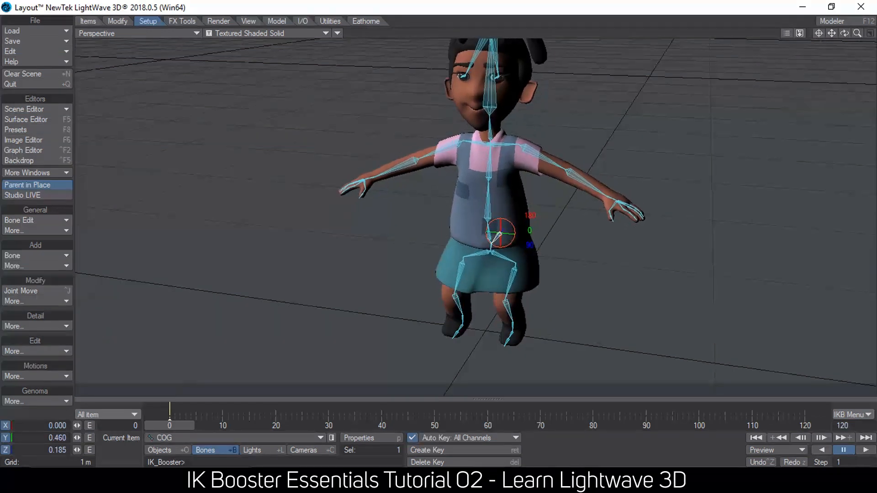
pyautogui.hotkey('ctrl', 'z')
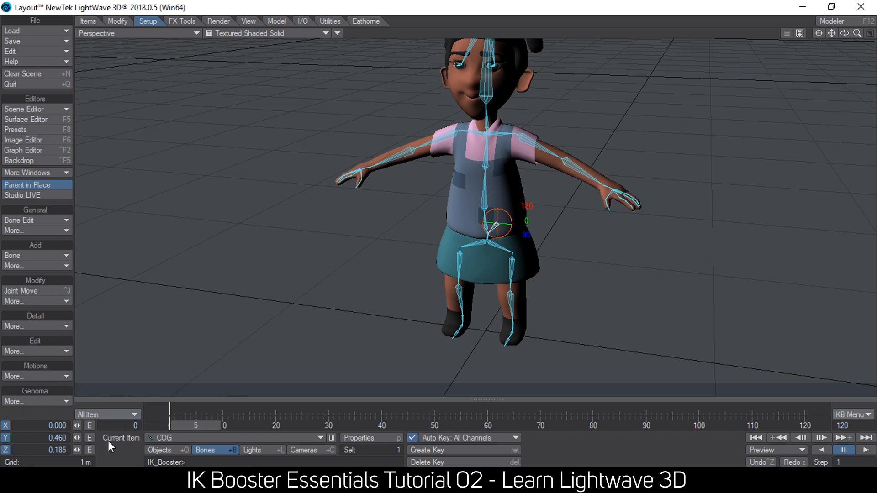
# Review the IK Booster keyframe scope choices and the controller size in its Options dialog, cancelling without changes.
pyautogui.click(134, 416)
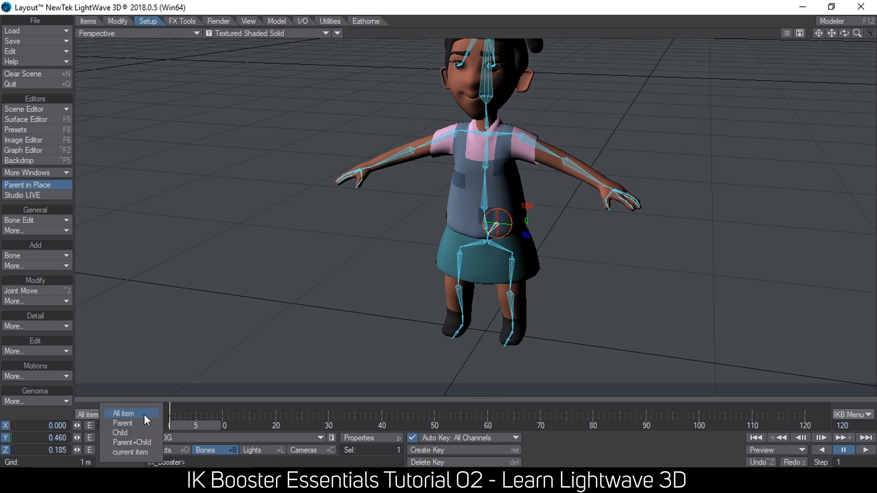
pyautogui.click(141, 453)
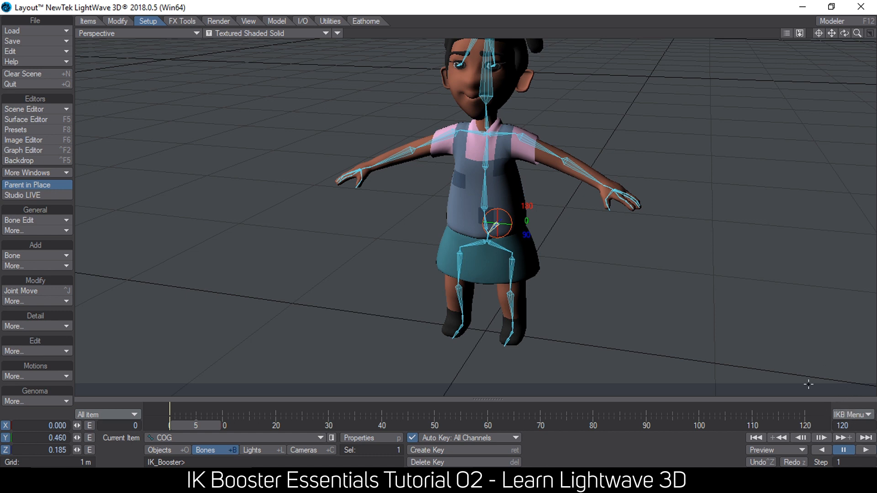
pyautogui.click(853, 414)
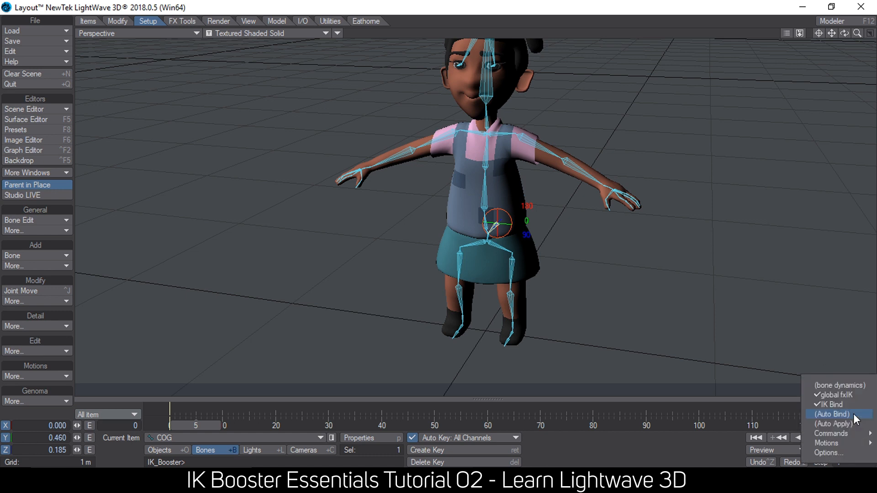
pyautogui.click(834, 453)
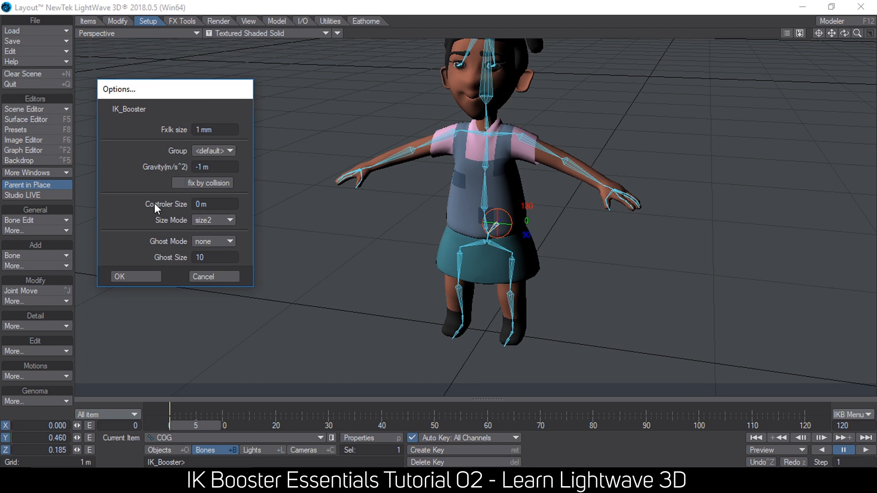
pyautogui.moveTo(214, 204); pyautogui.dragTo(159, 203)
pyautogui.click(201, 279)
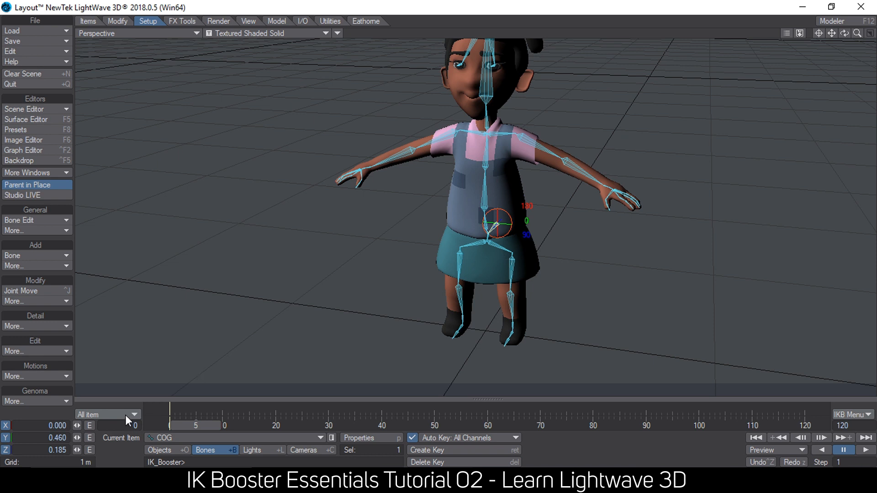
# Shrink the timeline area by lowering the divider between it and the viewport.
pyautogui.keyDown('alt'); pyautogui.moveTo(496, 223); pyautogui.dragTo(523, 222); pyautogui.keyUp('alt')
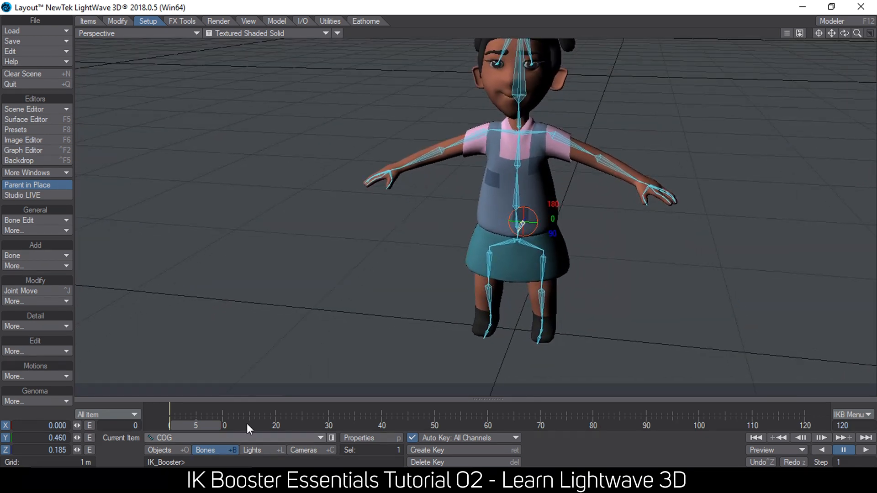
pyautogui.click(97, 413)
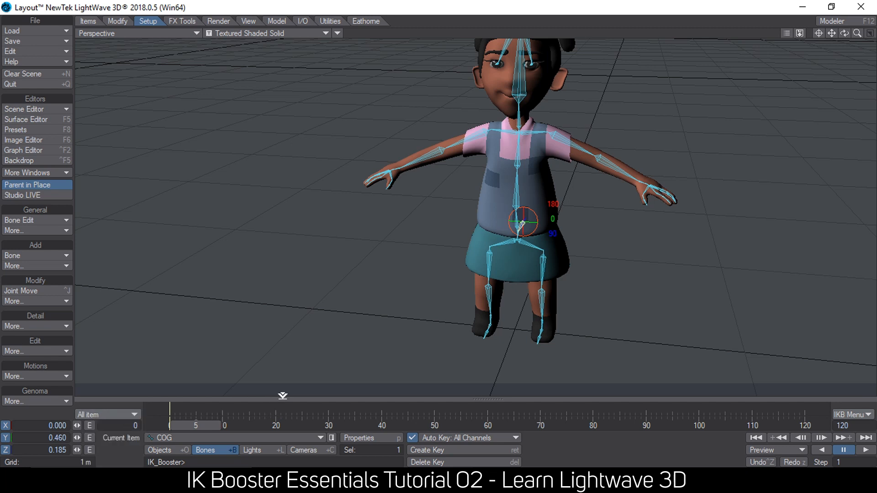
pyautogui.click(283, 396)
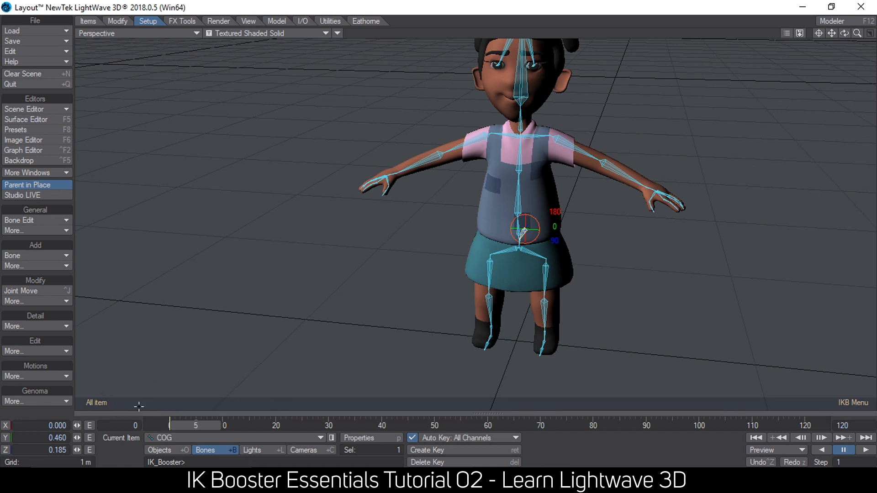
# Enlarge the timeline area by raising the divider so the IK Booster keyframe controls fit inside it.
pyautogui.click(96, 402)
pyautogui.click(97, 402)
pyautogui.click(96, 403)
pyautogui.click(426, 417)
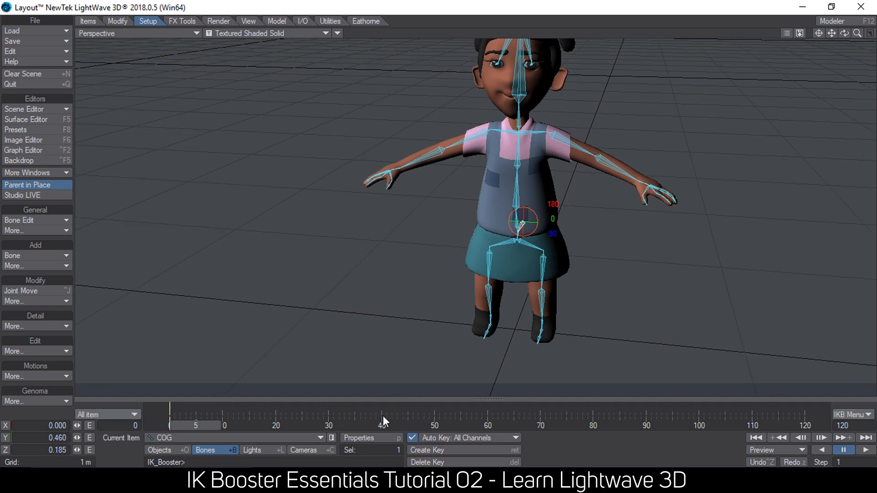
# Look through the IK Booster keyframe scope choices and keep All item.
pyautogui.click(102, 412)
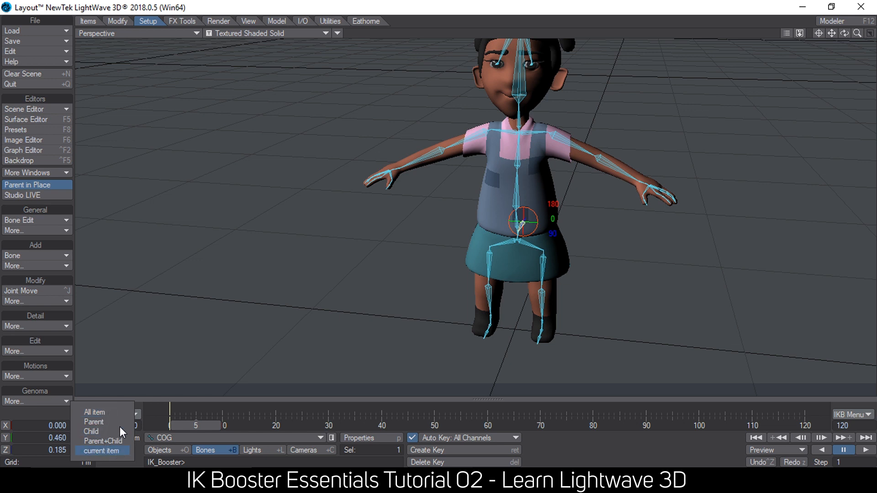
pyautogui.click(270, 421)
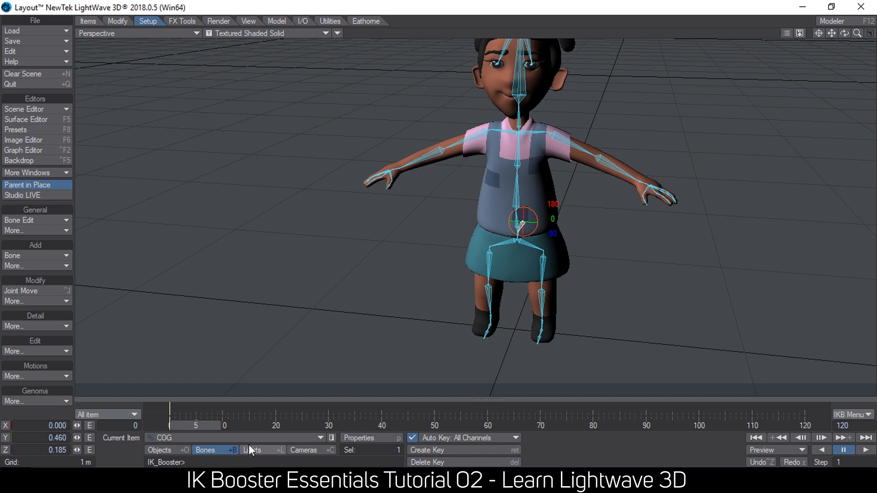
pyautogui.click(98, 413)
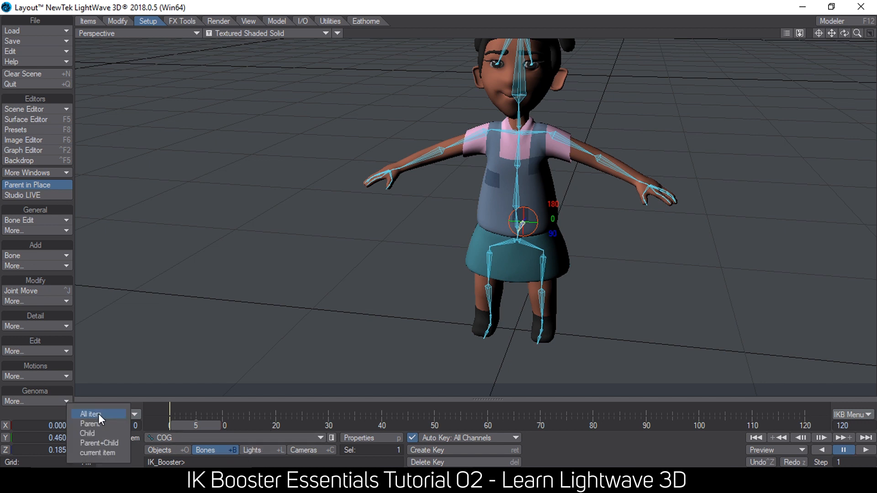
pyautogui.click(98, 413)
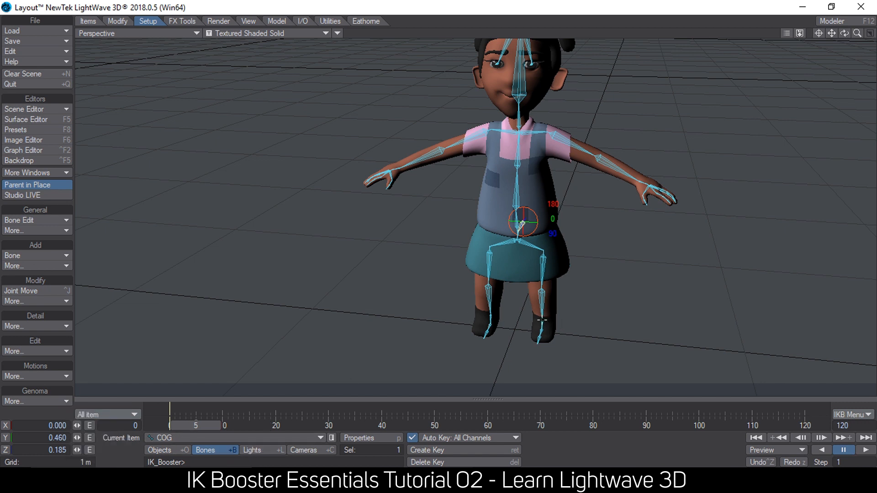
# Test the All item scope by moving Left_Ankle outward at frame 5, inspecting the torso and arm bones' keys, and undoing the move.
pyautogui.moveTo(541, 319); pyautogui.dragTo(570, 315)
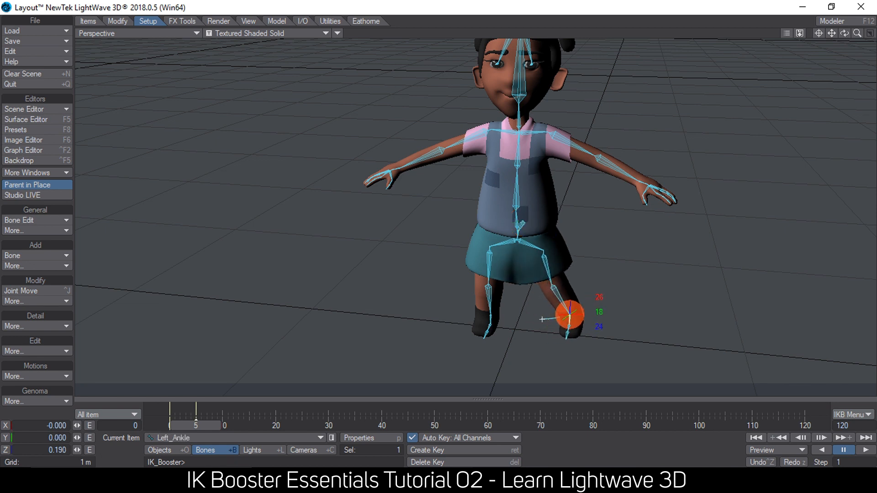
pyautogui.click(517, 207)
pyautogui.click(506, 132)
pyautogui.click(486, 130)
pyautogui.click(553, 135)
pyautogui.click(593, 157)
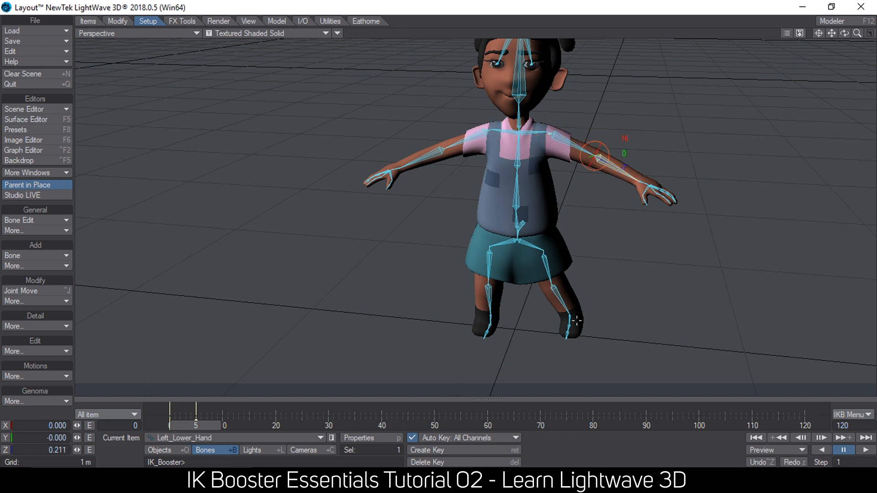
pyautogui.hotkey('ctrl', 'z')
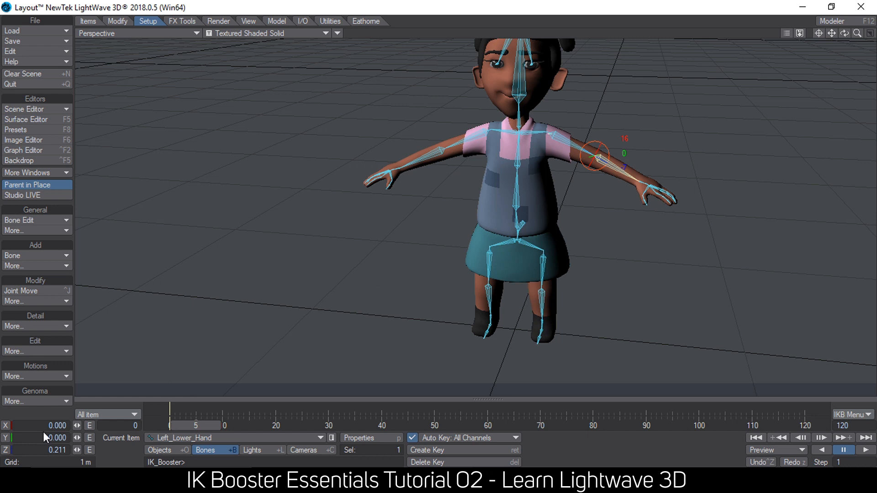
# Set the keyframe scope to Parent and raise the Left_Ankle bone at frame 5.
pyautogui.click(86, 416)
pyautogui.click(92, 427)
pyautogui.keyDown('alt'); pyautogui.moveTo(571, 288); pyautogui.dragTo(535, 303); pyautogui.keyUp('alt')
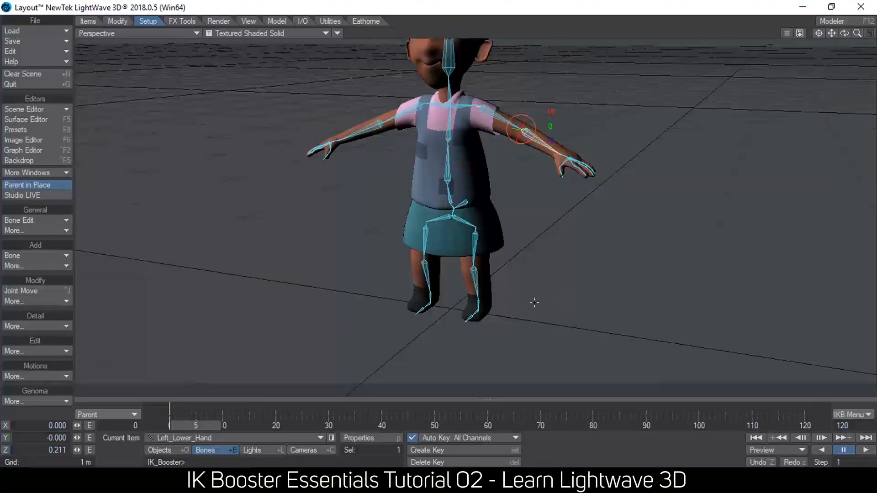
pyautogui.click(477, 301)
pyautogui.moveTo(478, 301)
pyautogui.mouseDown()
pyautogui.moveTo(469, 293)
pyautogui.moveTo(478, 299)
pyautogui.mouseUp()
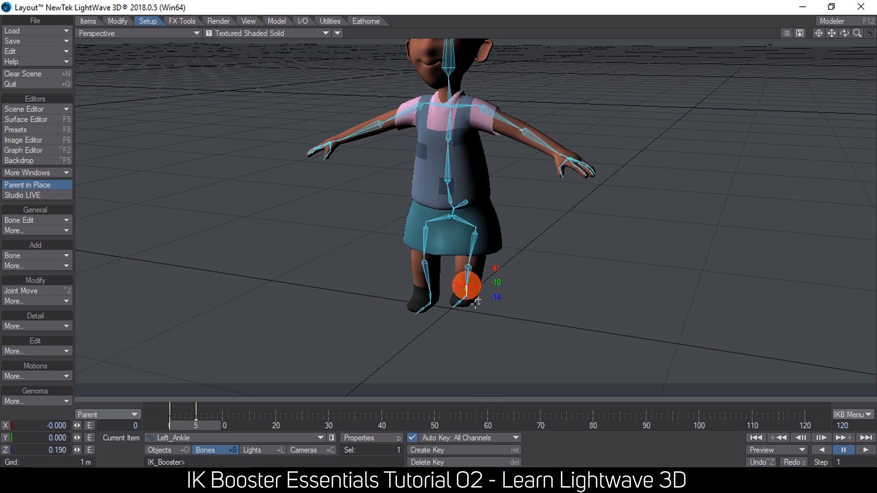
# Examine which bones received a frame 5 key, selecting Left_Lower_Leg, COG, the right leg, Torsal4 and the shoulder.
pyautogui.click(467, 266)
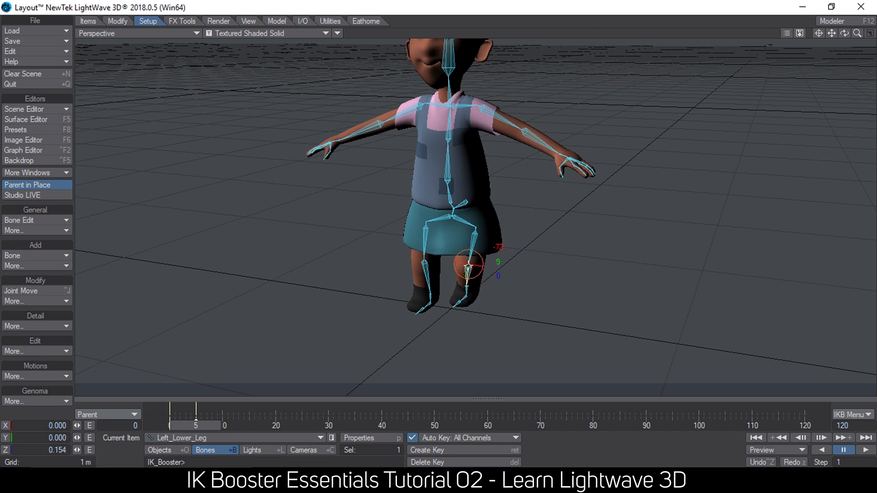
pyautogui.click(455, 216)
pyautogui.click(466, 201)
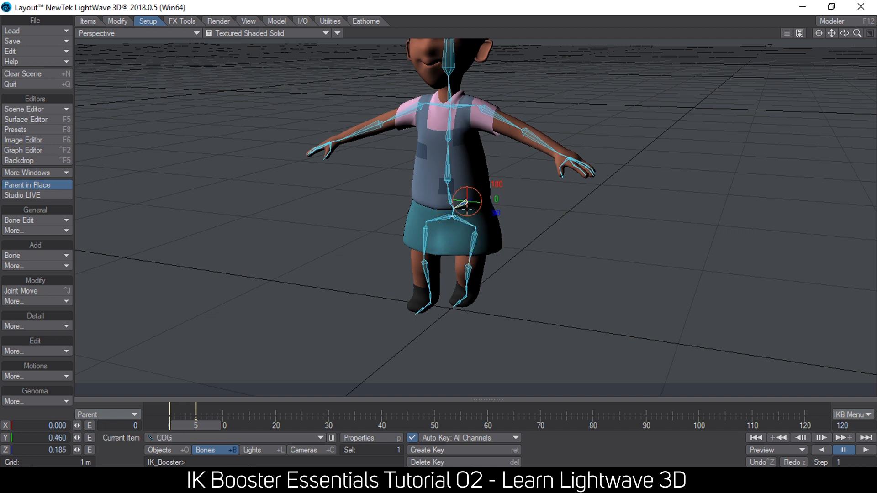
pyautogui.click(424, 238)
pyautogui.click(424, 262)
pyautogui.click(449, 136)
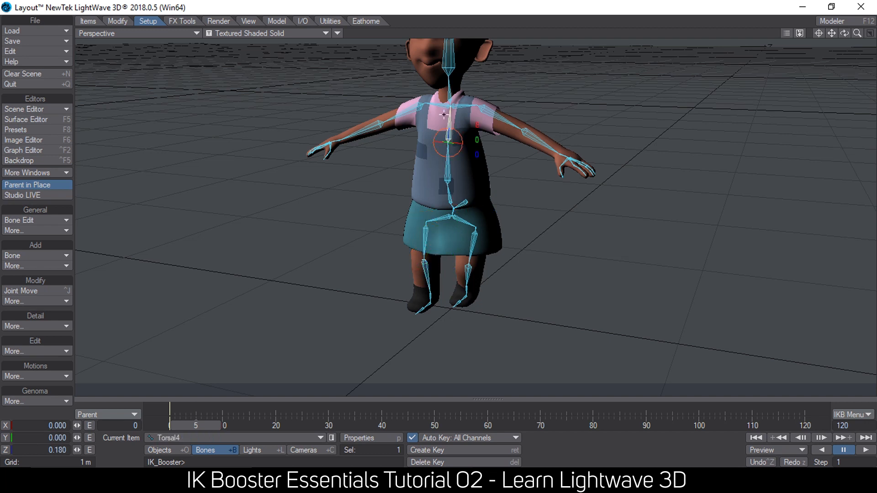
pyautogui.click(420, 105)
pyautogui.click(448, 137)
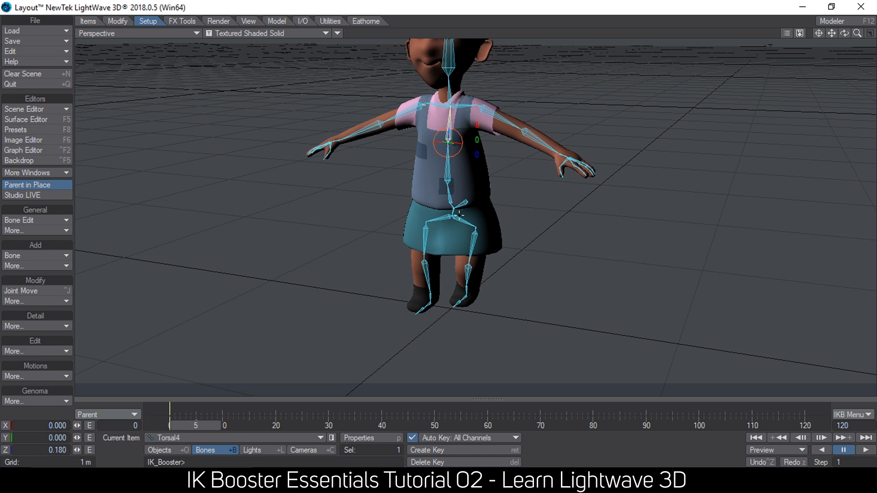
# Compare the keys on Left_Ankle, Left_Toe and Left_Foot, and undo the ankle pose at frame 5.
pyautogui.click(470, 287)
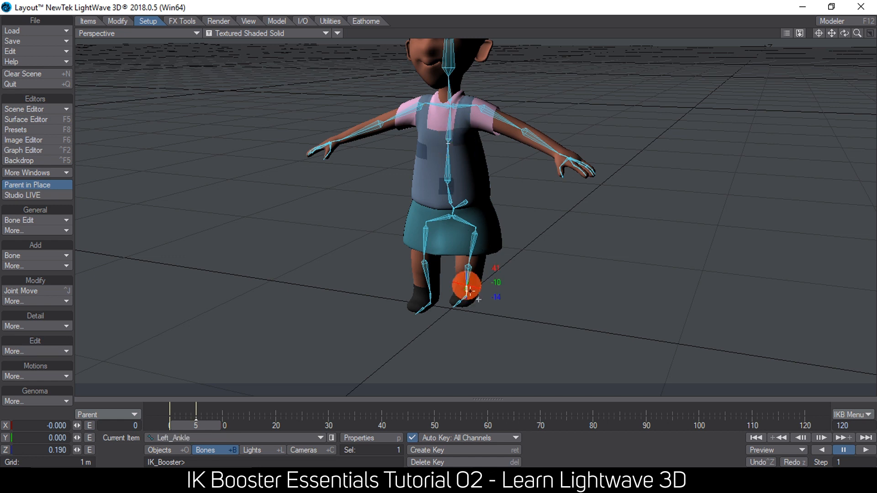
pyautogui.click(472, 314)
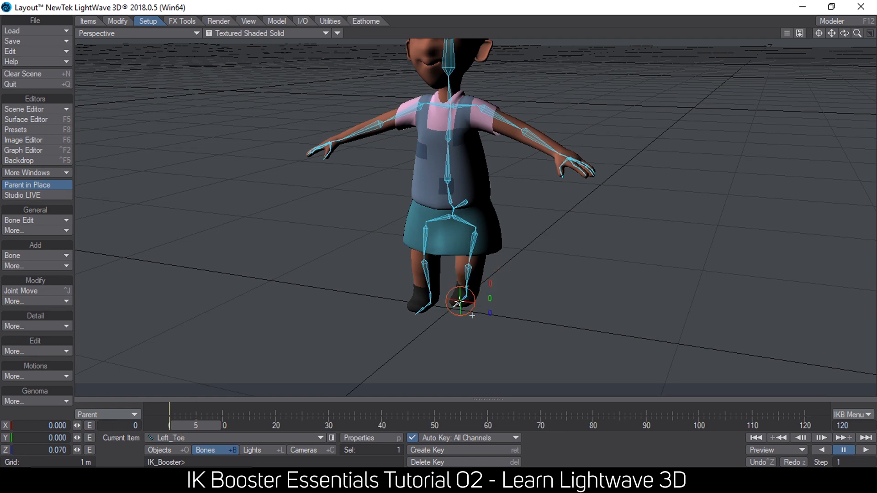
pyautogui.click(465, 296)
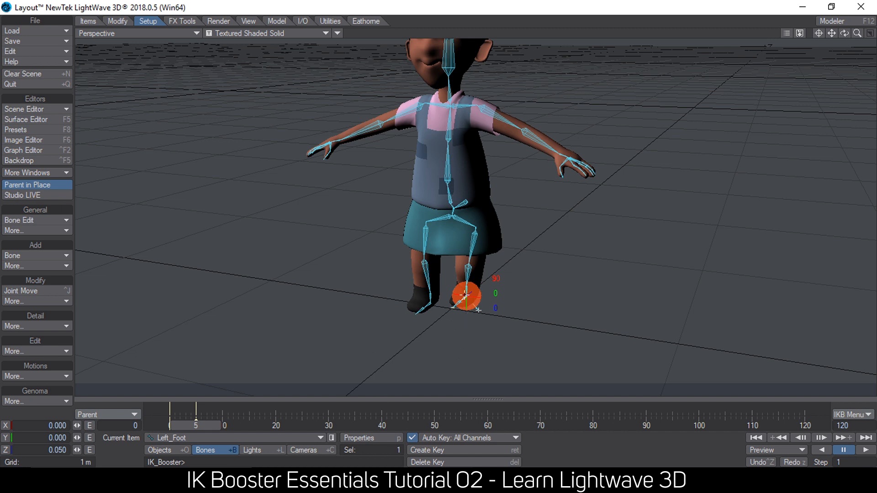
pyautogui.click(467, 287)
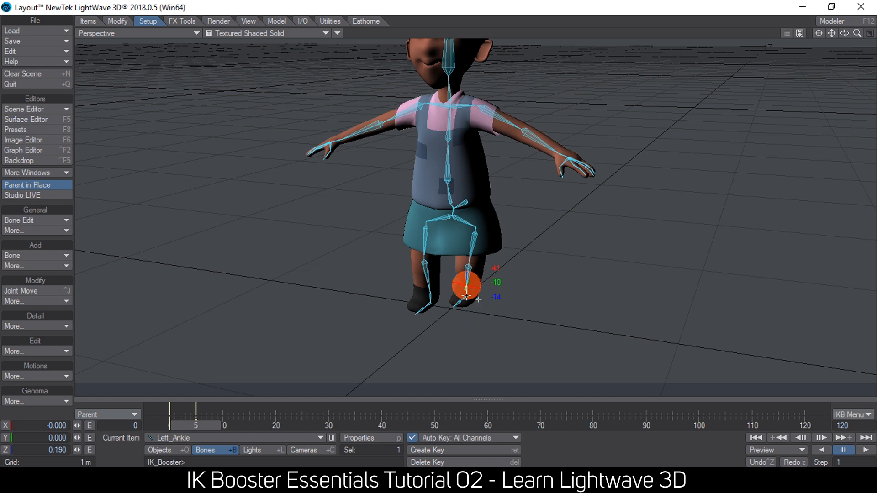
pyautogui.click(465, 296)
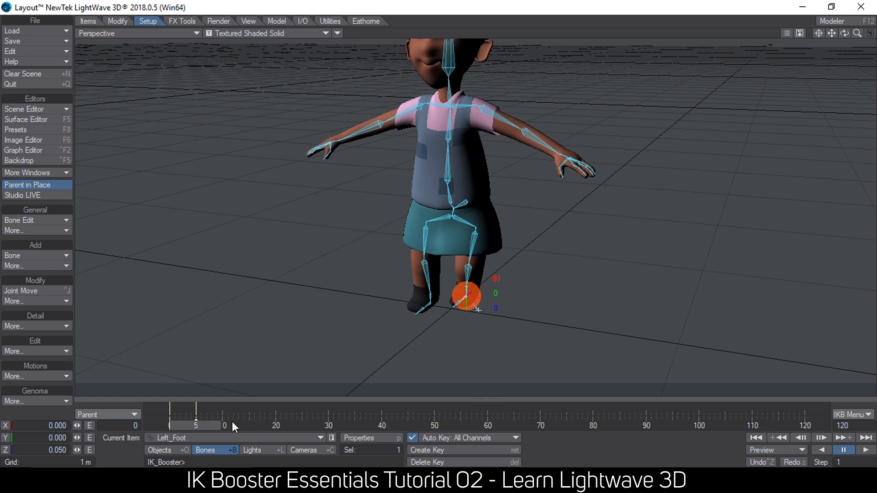
pyautogui.press('Delete')
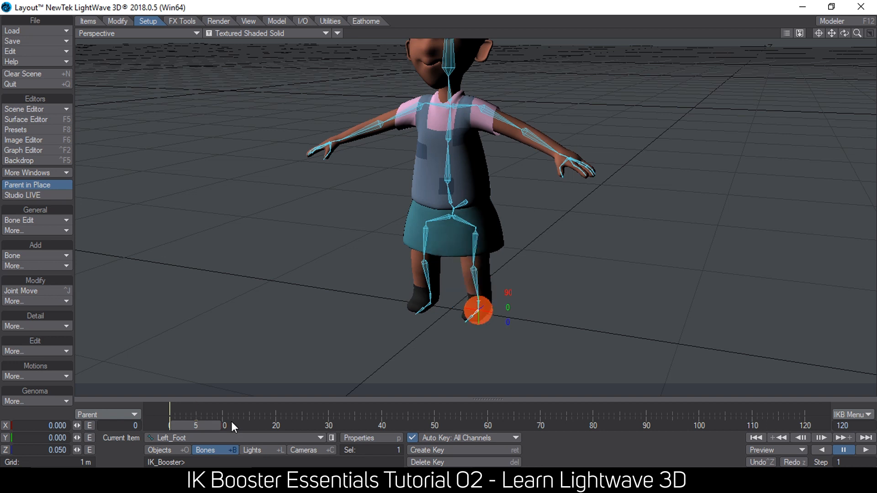
# Keep the keyframe scope on Parent and raise the Left_Ankle bone again at frame 5.
pyautogui.click(118, 415)
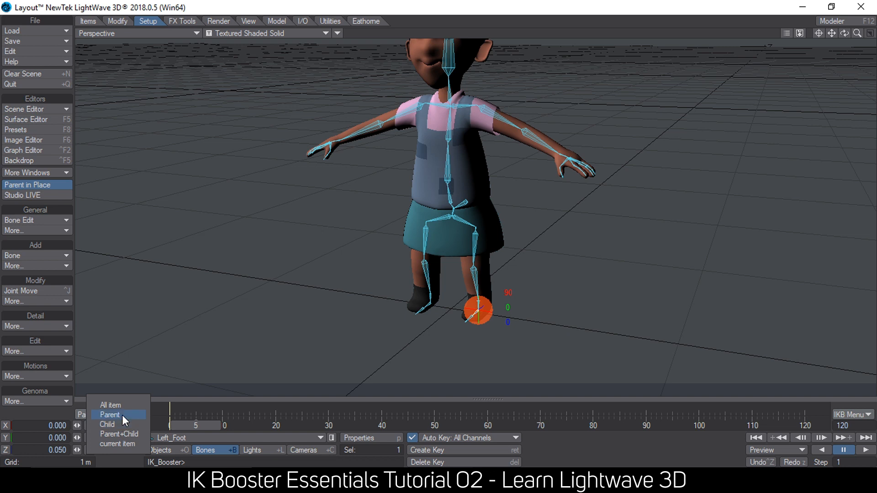
pyautogui.click(122, 414)
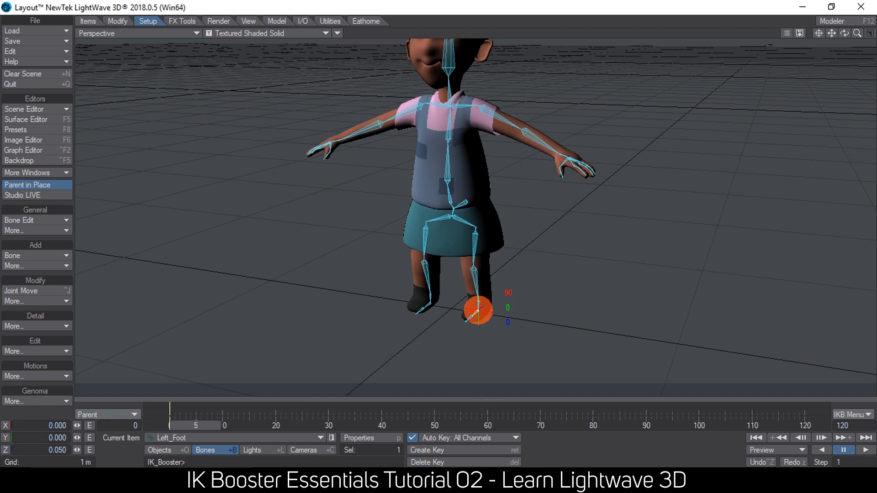
pyautogui.moveTo(478, 301); pyautogui.dragTo(478, 299)
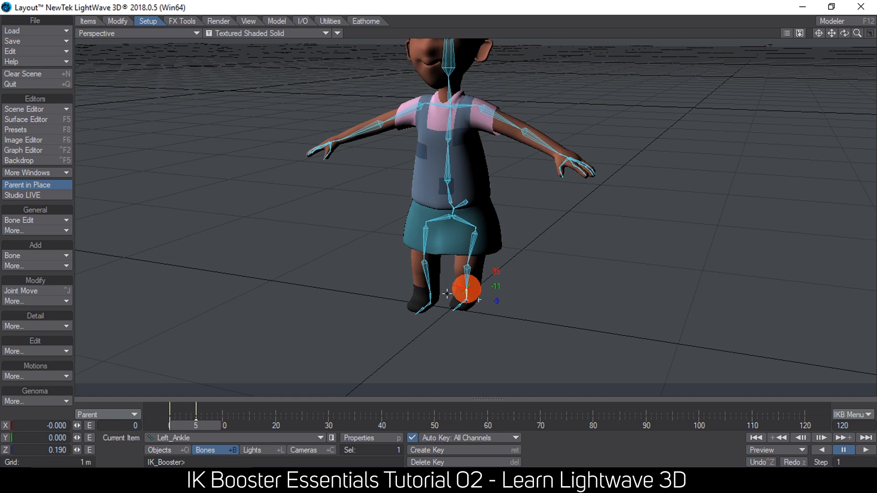
# Move the Left_Lower_Leg key from frame 5 to frame 10, and check the keys on the right leg, Torsal4 and Left_Ankle.
pyautogui.click(466, 267)
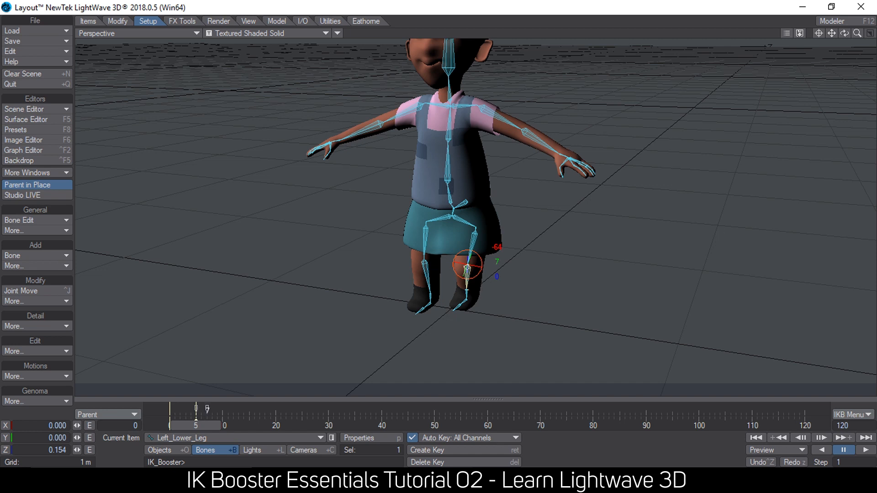
pyautogui.click(196, 409)
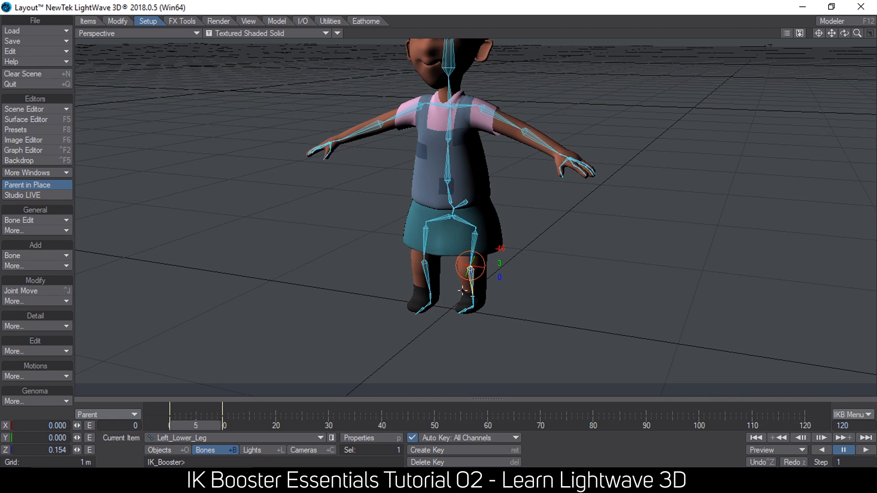
pyautogui.click(449, 216)
pyautogui.click(426, 225)
pyautogui.click(424, 263)
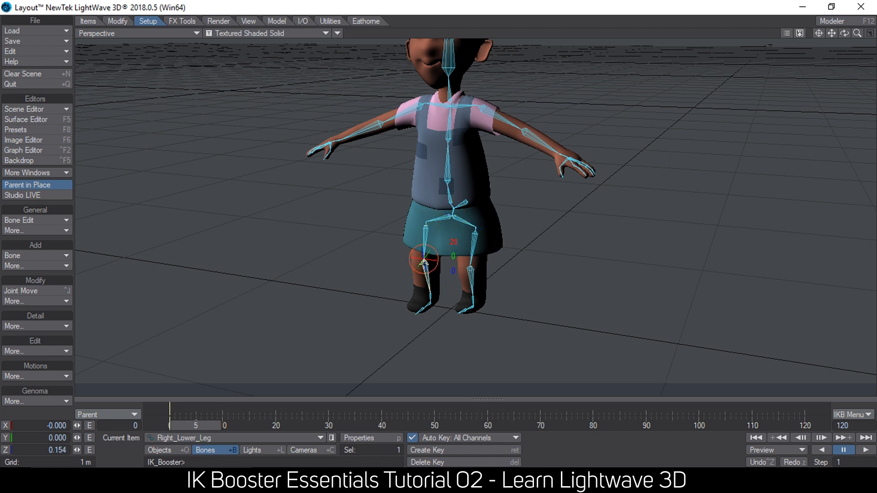
pyautogui.click(426, 294)
pyautogui.click(449, 133)
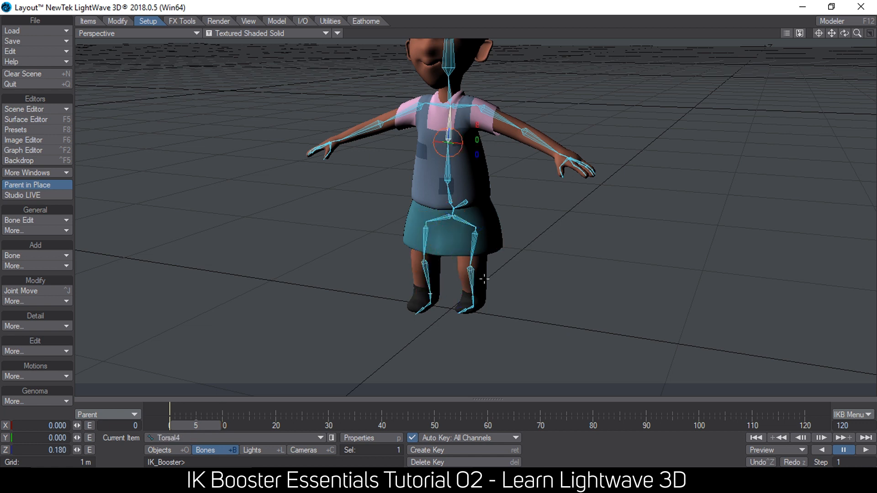
pyautogui.click(472, 298)
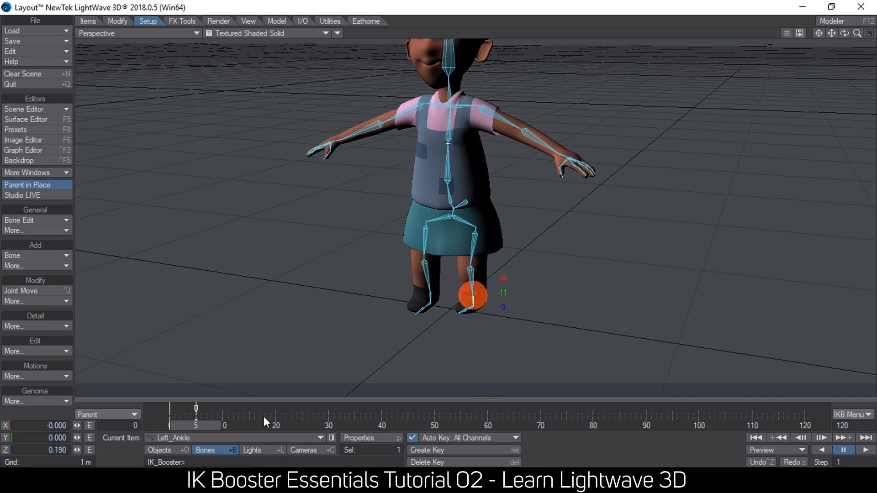
# Reselect Left_Lower_Leg and move its frame 10 key back to frame 5.
pyautogui.hotkey('ctrl', 'z')
pyautogui.press('Up')
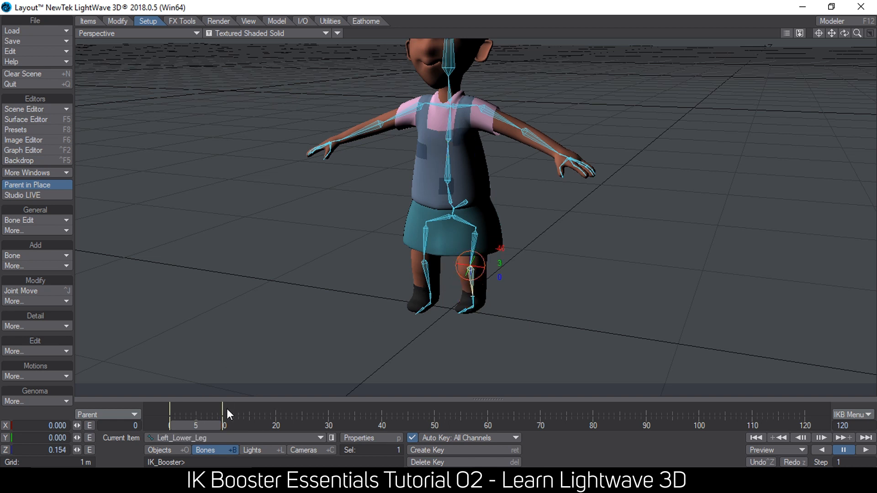
pyautogui.moveTo(222, 407); pyautogui.dragTo(196, 409)
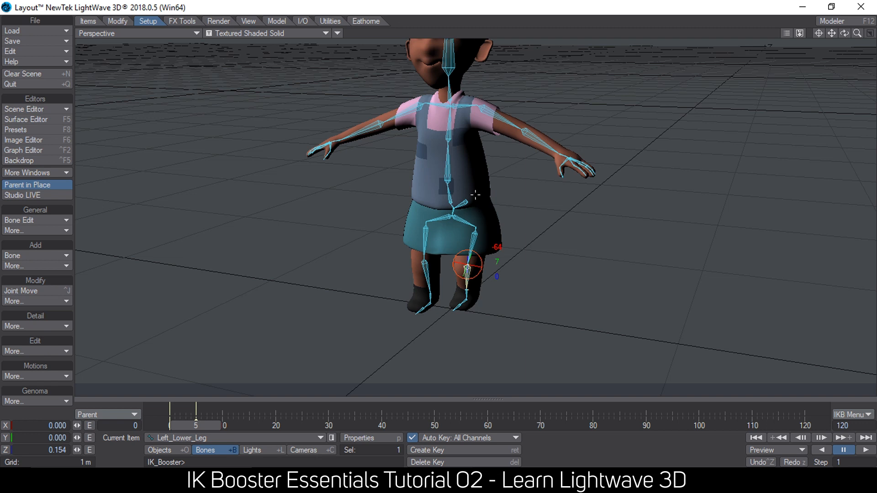
# Change the IK Booster keyframe scope to Child.
pyautogui.moveTo(196, 425); pyautogui.dragTo(195, 425)
pyautogui.click(122, 415)
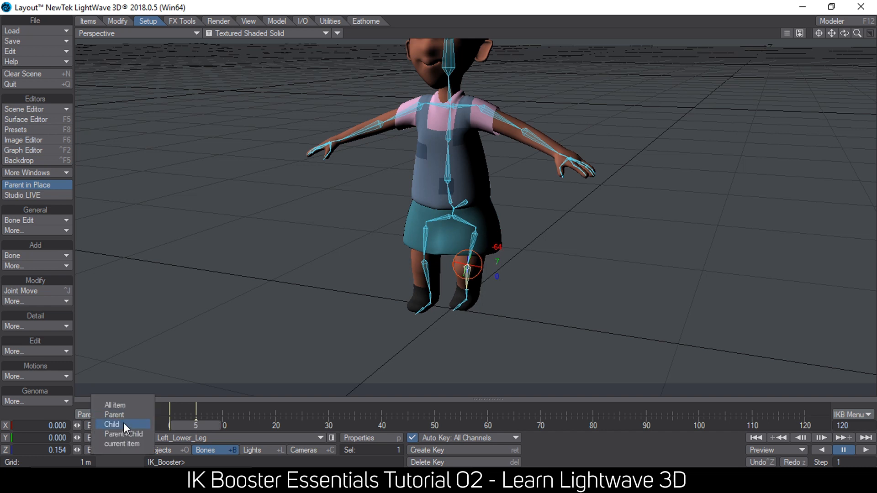
pyautogui.click(123, 425)
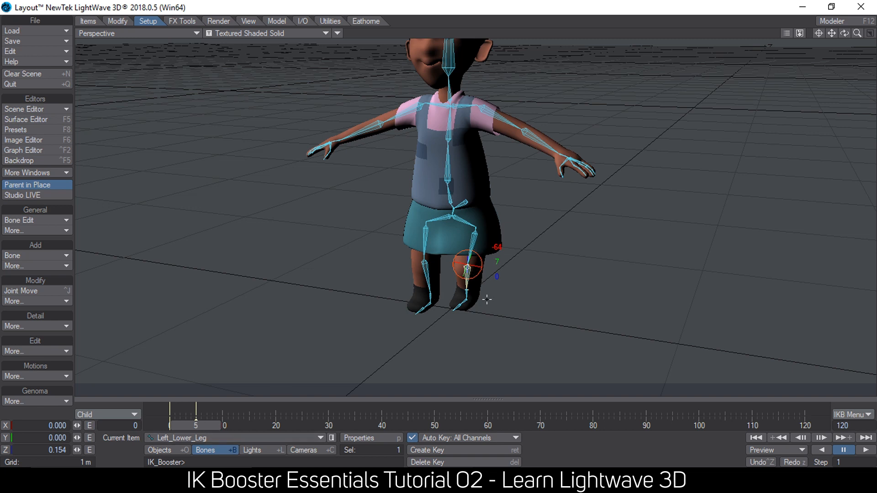
# Move the Left_Ankle bone outward at frame 10 and select Left_Foot to check its keys.
pyautogui.click(467, 290)
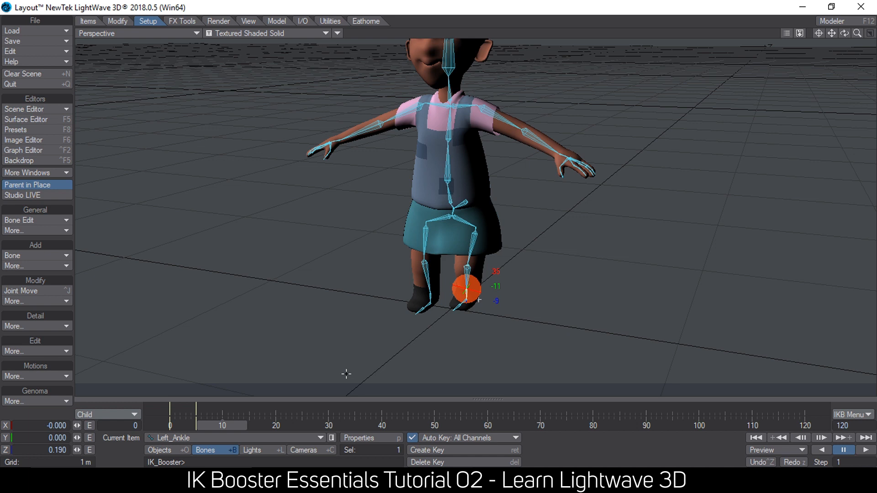
pyautogui.moveTo(467, 290); pyautogui.dragTo(500, 296)
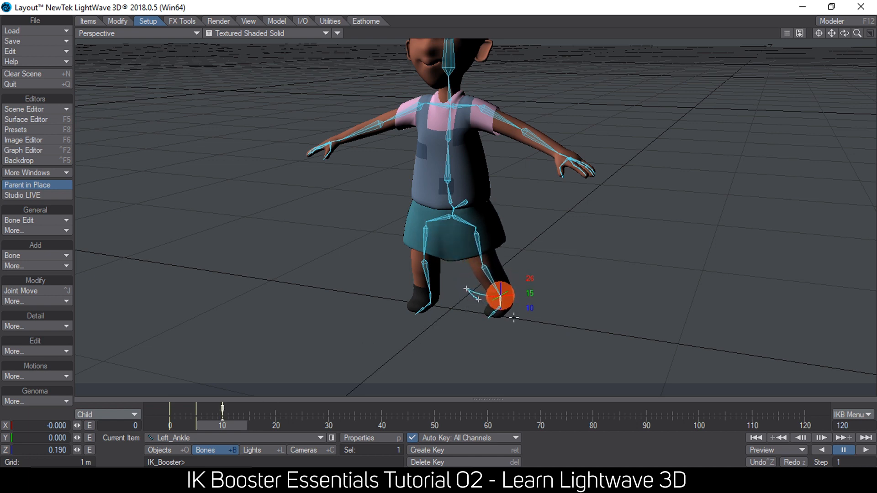
pyautogui.click(499, 307)
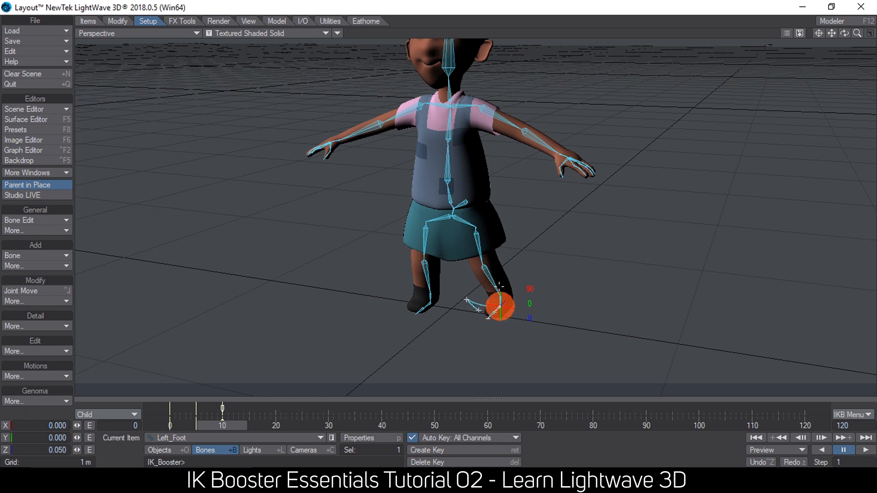
# Select Left_Lower_Leg, Left_Upper_Leg and Left_Hip at frame 10 to check which of them hold keys.
pyautogui.click(484, 265)
pyautogui.click(476, 231)
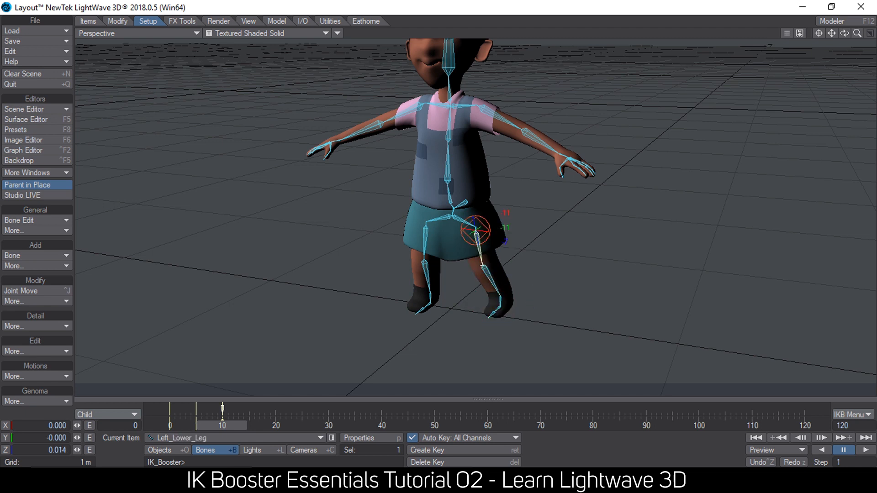
pyautogui.click(457, 218)
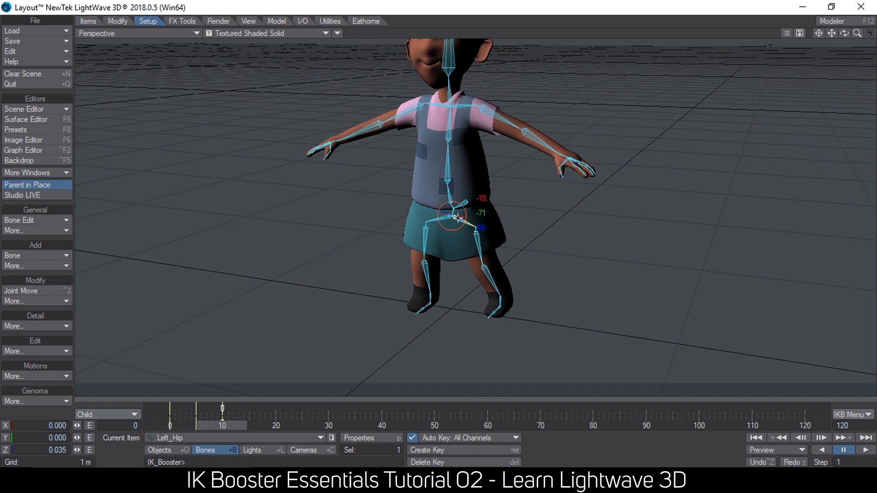
# Nudge Left_Ankle slightly outward at frame 10 and check the keys on Left_Upper_Leg (2), Left_Hip and COG.
pyautogui.click(501, 297)
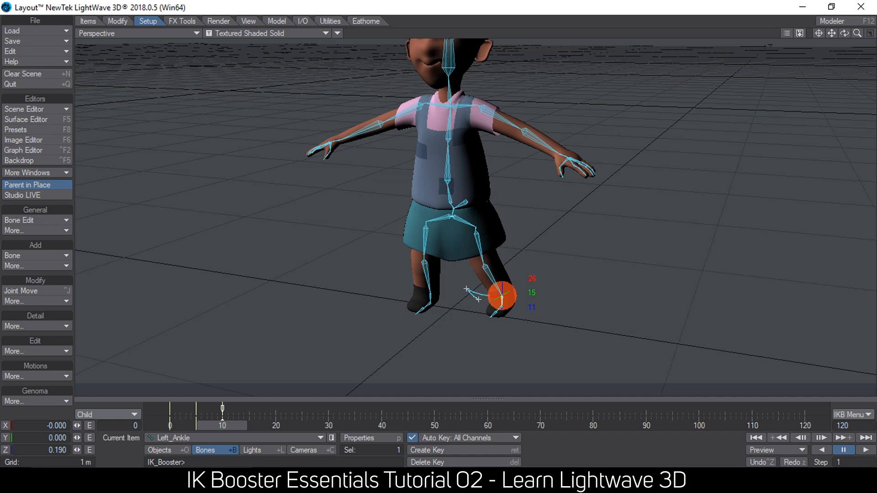
pyautogui.click(469, 265)
pyautogui.click(476, 232)
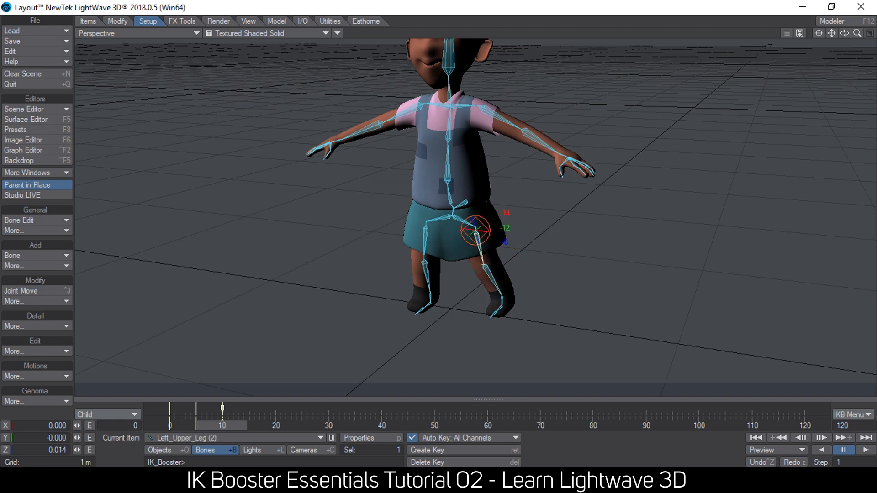
pyautogui.click(453, 216)
pyautogui.click(465, 200)
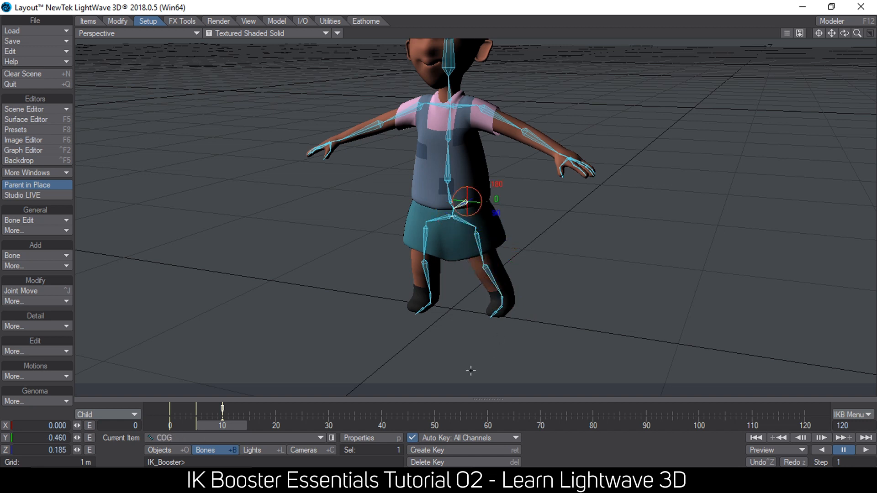
# Move Left_Lower_Leg's key from frame 10 to frame 15 in Child scope, and check the keys on Left_Upper_Leg (2).
pyautogui.click(483, 264)
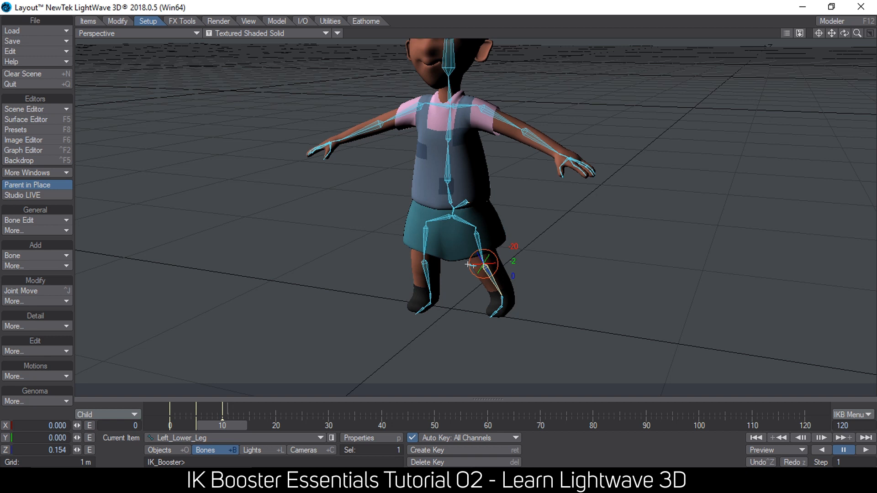
pyautogui.moveTo(222, 406); pyautogui.dragTo(250, 409)
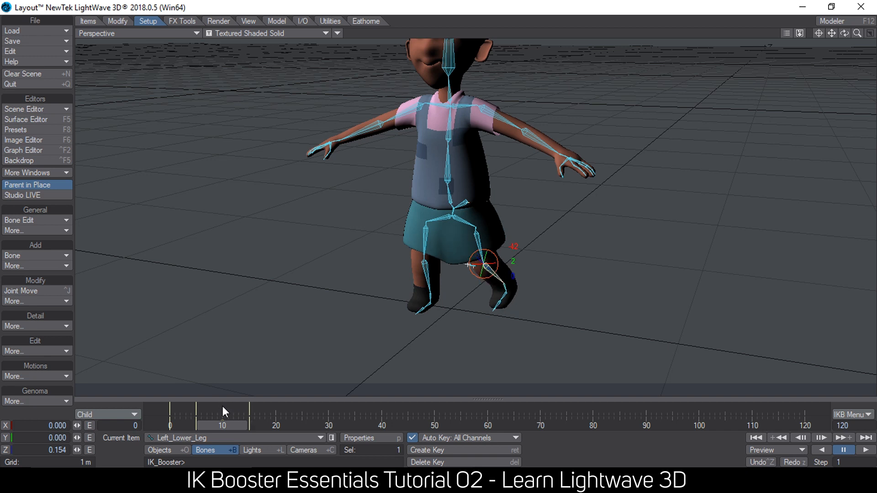
pyautogui.click(470, 234)
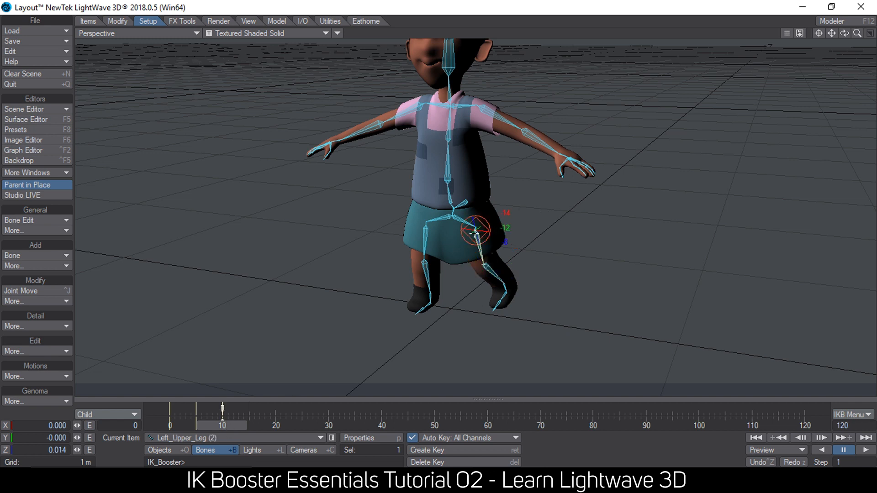
# Reselect Left_Lower_Leg and move its frame 15 key back to frame 10.
pyautogui.click(494, 280)
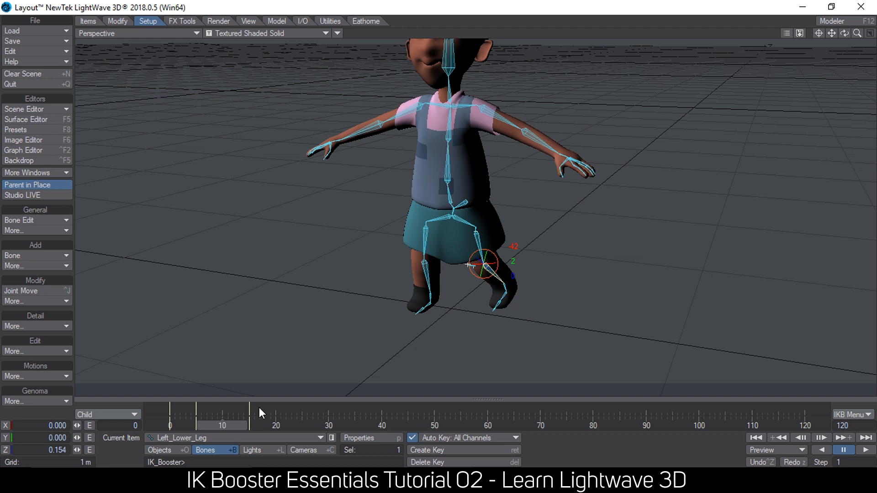
pyautogui.click(249, 408)
pyautogui.moveTo(250, 408); pyautogui.dragTo(222, 409)
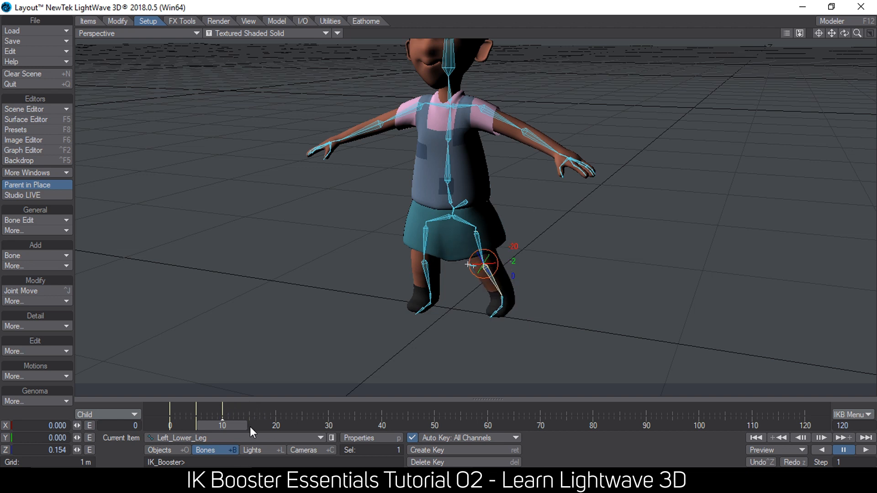
# Switch the keyframe scope through Parent+Child to current item, and move Left_Lower_Leg's key from frame 10 to frame 15.
pyautogui.click(111, 415)
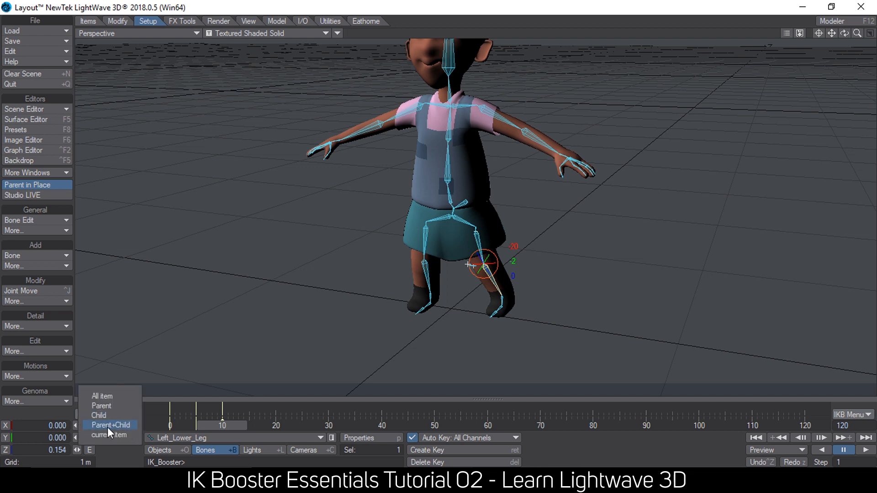
pyautogui.click(109, 426)
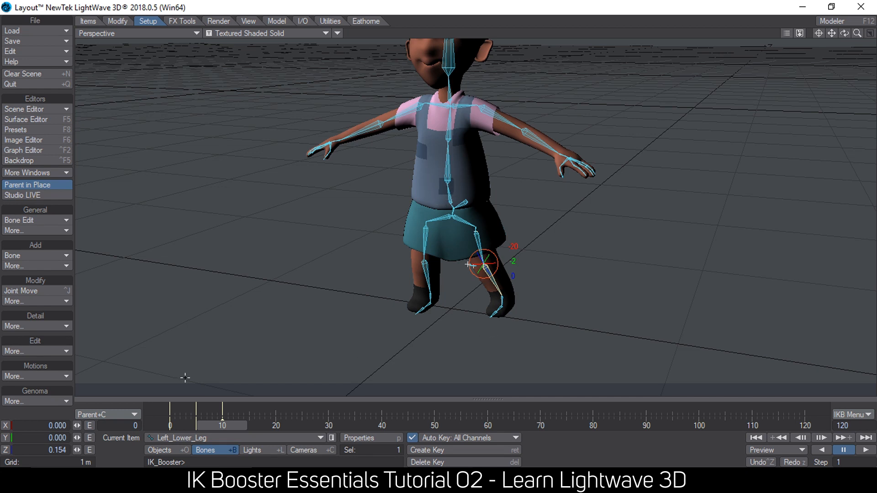
pyautogui.click(121, 415)
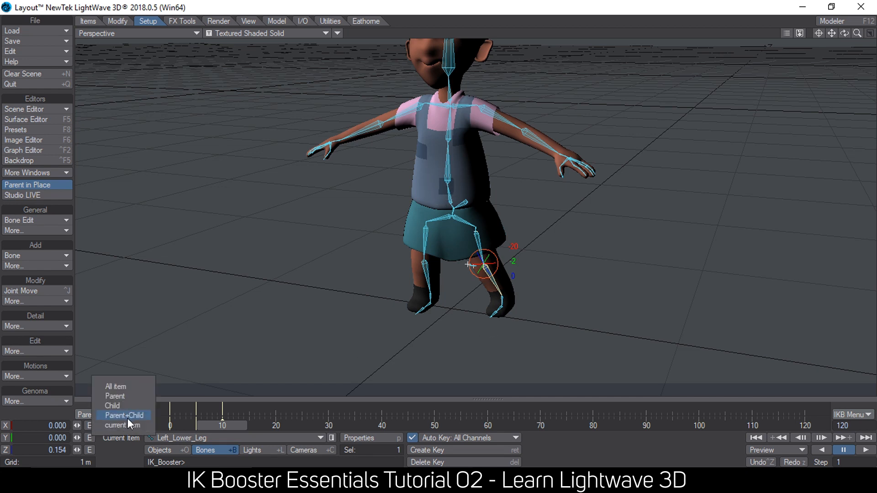
pyautogui.click(126, 426)
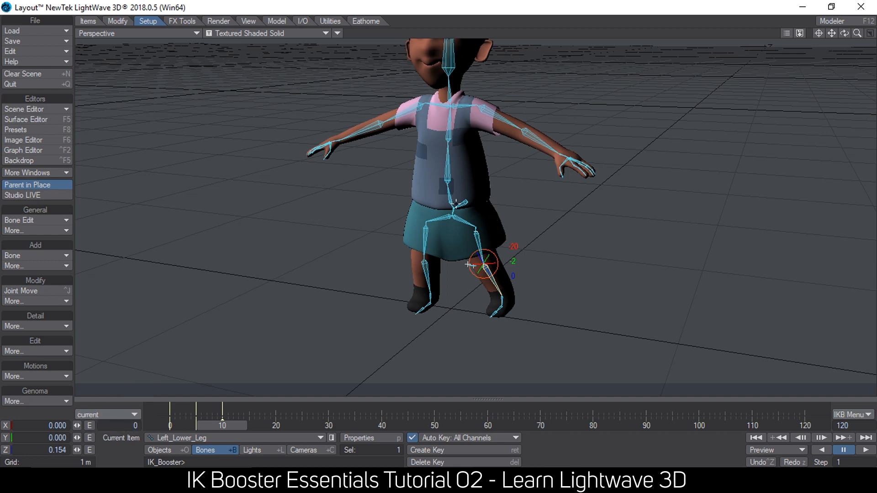
pyautogui.moveTo(222, 407); pyautogui.dragTo(249, 407)
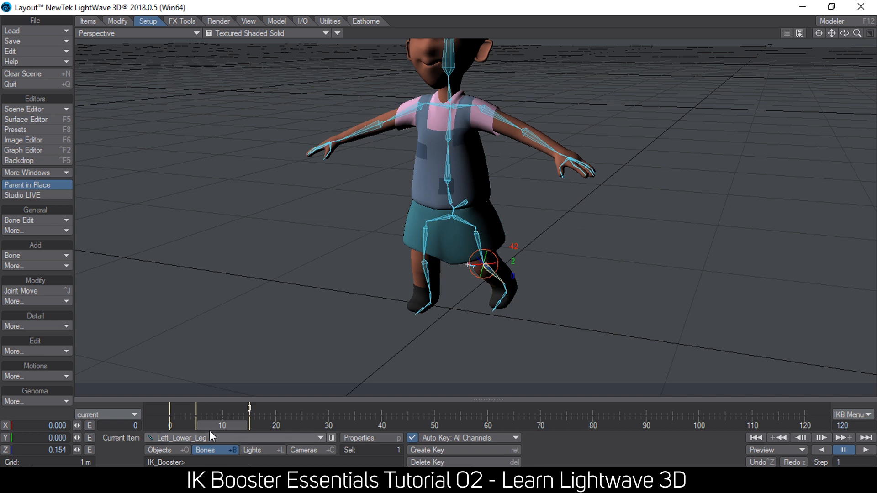
# Delete Left_Lower_Leg's frame 15 key in current item scope, review the scope options, and go to frame 15.
pyautogui.moveTo(223, 425); pyautogui.dragTo(244, 425)
pyautogui.press('Delete')
pyautogui.click(111, 414)
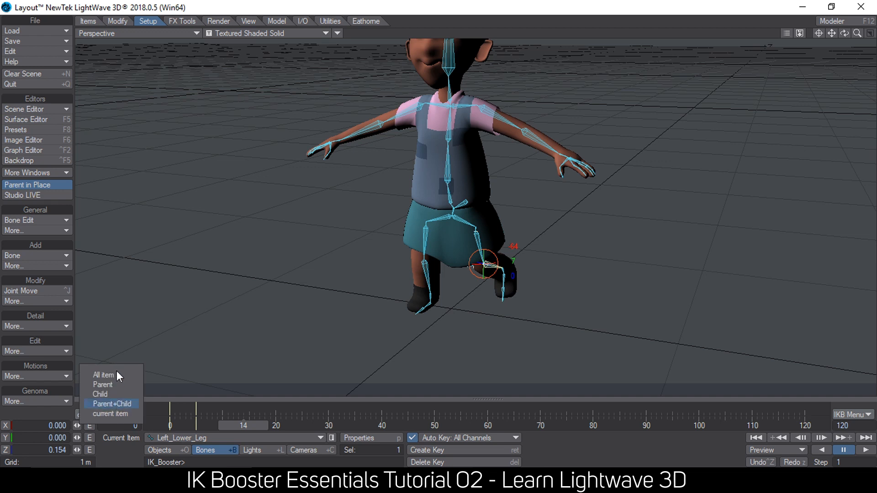
pyautogui.click(234, 420)
pyautogui.press('Right')
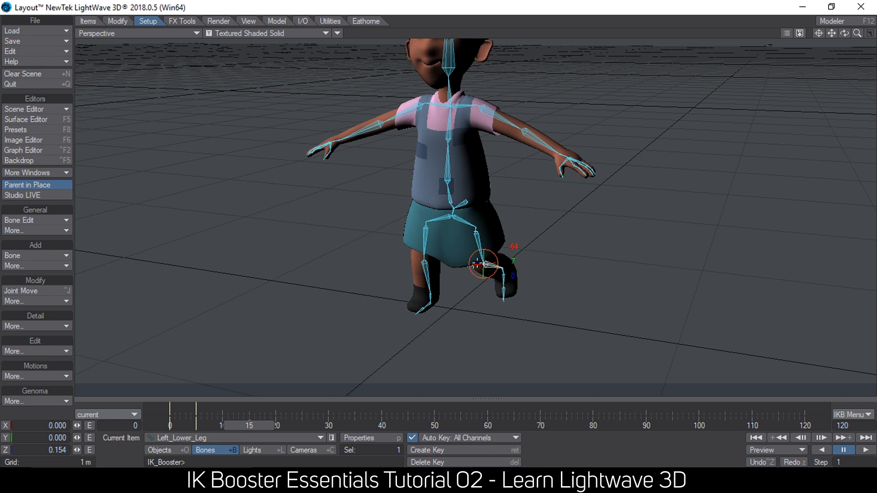
# Select Left_Foot to check its frame 15 key, and remove that key with the keyframe scope set to All item.
pyautogui.click(503, 273)
pyautogui.click(504, 286)
pyautogui.click(504, 275)
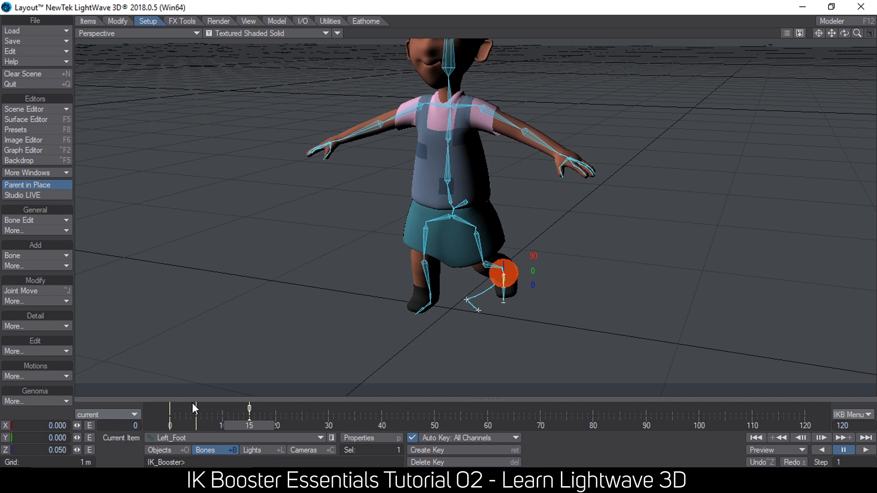
pyautogui.click(117, 413)
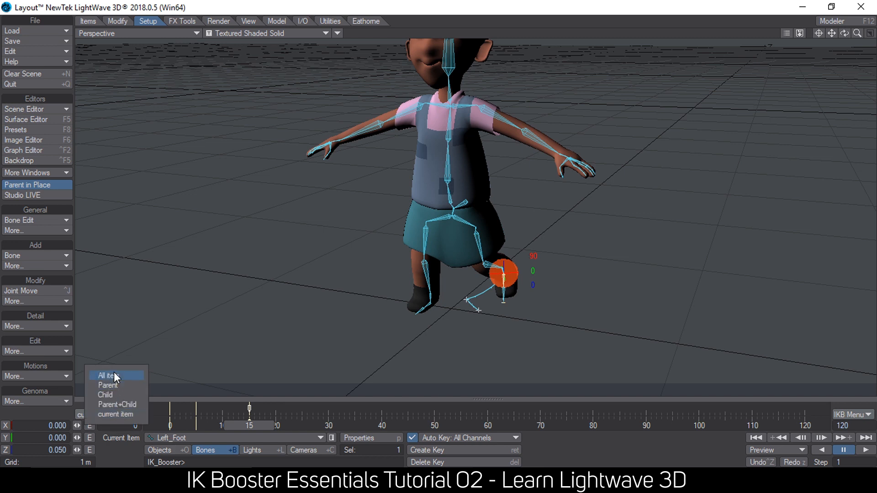
pyautogui.click(114, 372)
pyautogui.hotkey('ctrl', 'z')
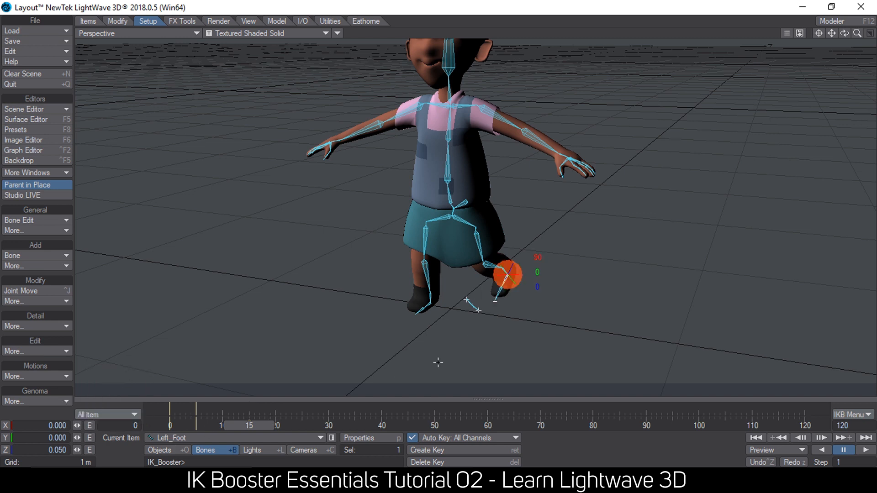
pyautogui.moveTo(244, 430)
pyautogui.mouseDown()
pyautogui.moveTo(174, 426)
pyautogui.moveTo(233, 425)
pyautogui.mouseUp()
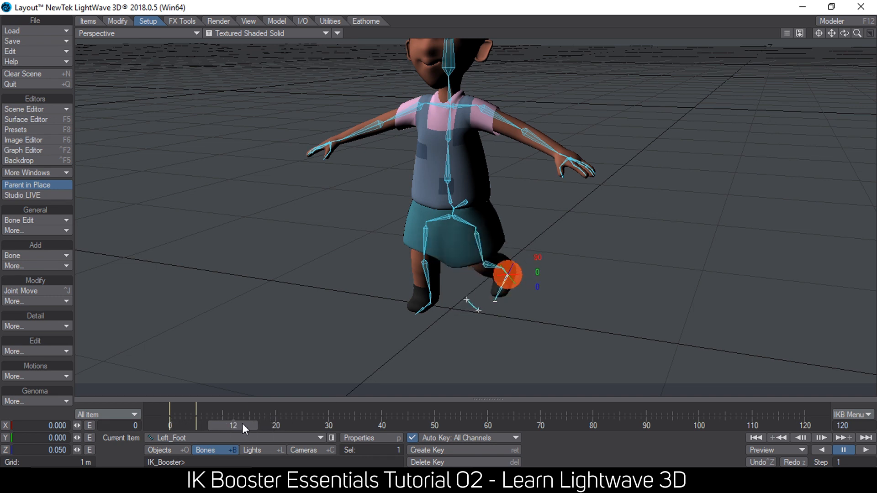
# Select Left_Upper_Leg (2), remove the keys at frame 5, and return to frame 0.
pyautogui.click(477, 231)
pyautogui.moveTo(247, 426); pyautogui.dragTo(196, 425)
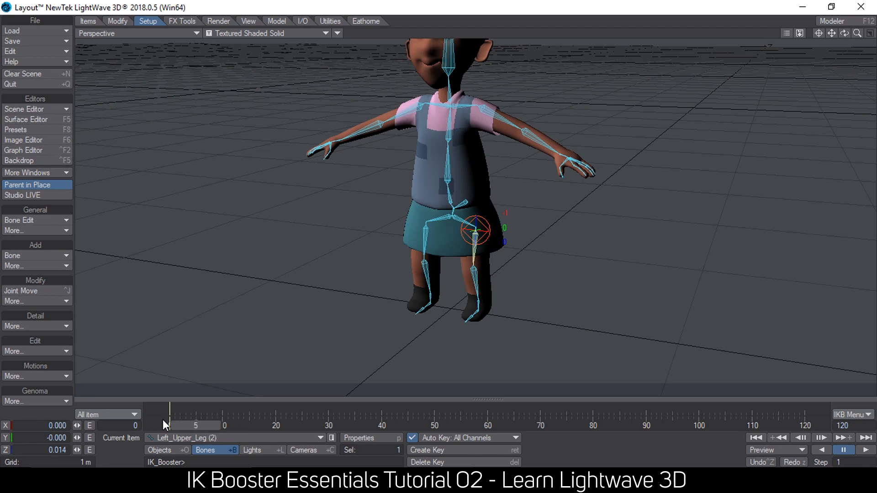
pyautogui.click(102, 413)
pyautogui.click(113, 413)
pyautogui.moveTo(217, 426); pyautogui.dragTo(195, 425)
# Examine the ikstop setting in the IK Booster options of Left_Upper_Leg (2) and Left_Upper_Hand (2).
pyautogui.keyDown('alt'); pyautogui.moveTo(537, 133); pyautogui.dragTo(552, 284); pyautogui.keyUp('alt')
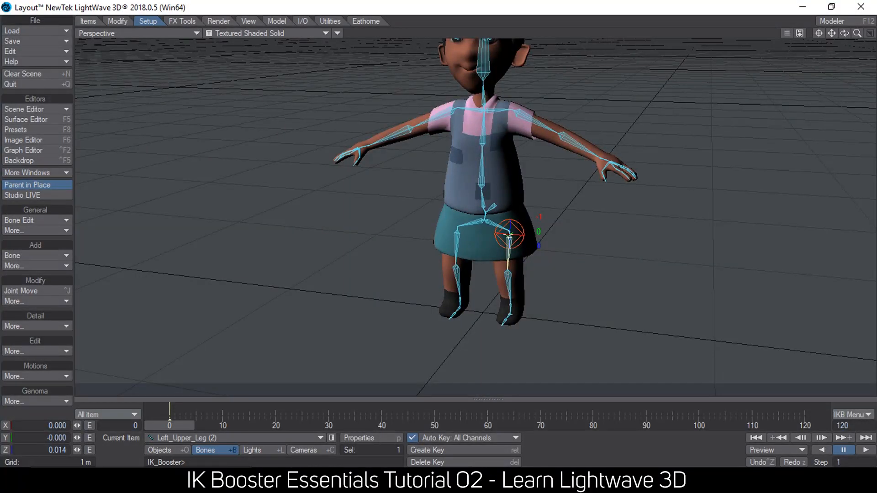
pyautogui.rightClick(509, 234)
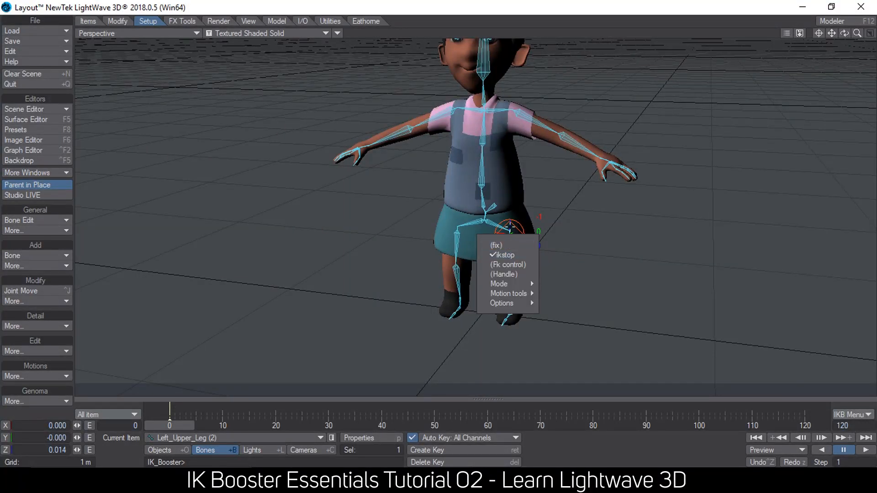
pyautogui.click(506, 235)
pyautogui.click(517, 112)
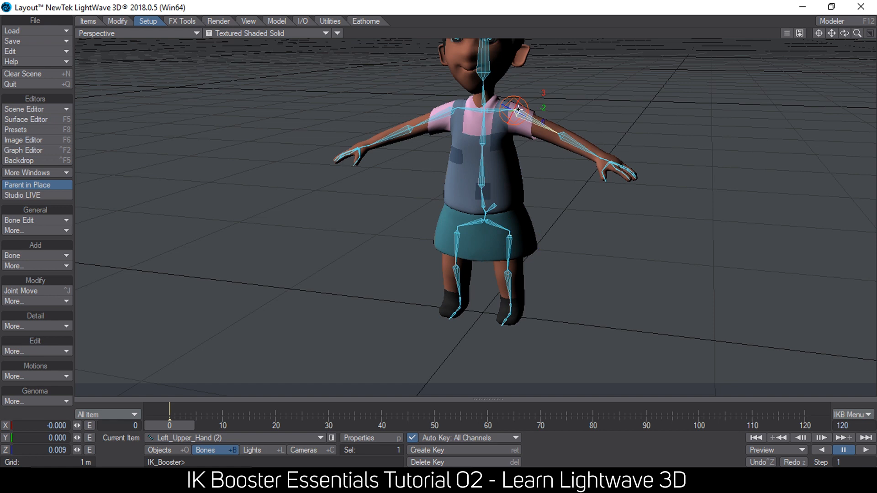
pyautogui.rightClick(518, 112)
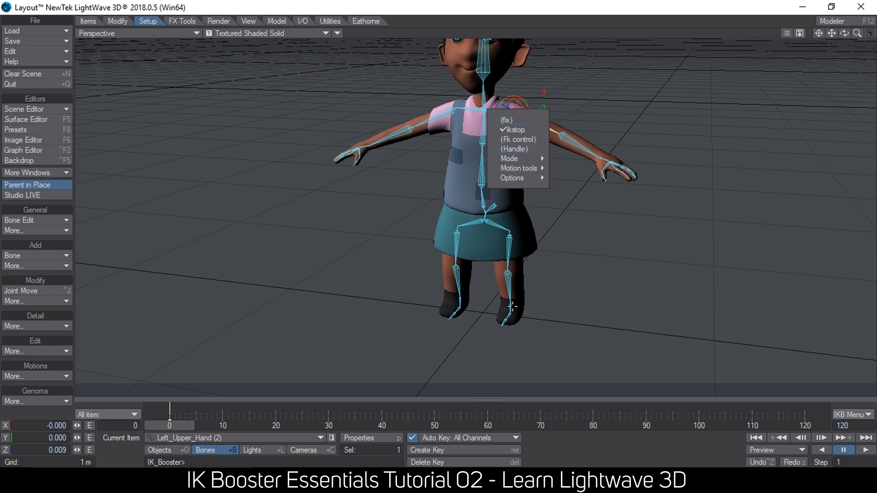
# Check the Left_Ankle joint's marker and turn on the fix option for Left_Wrist.
pyautogui.click(511, 306)
pyautogui.click(510, 305)
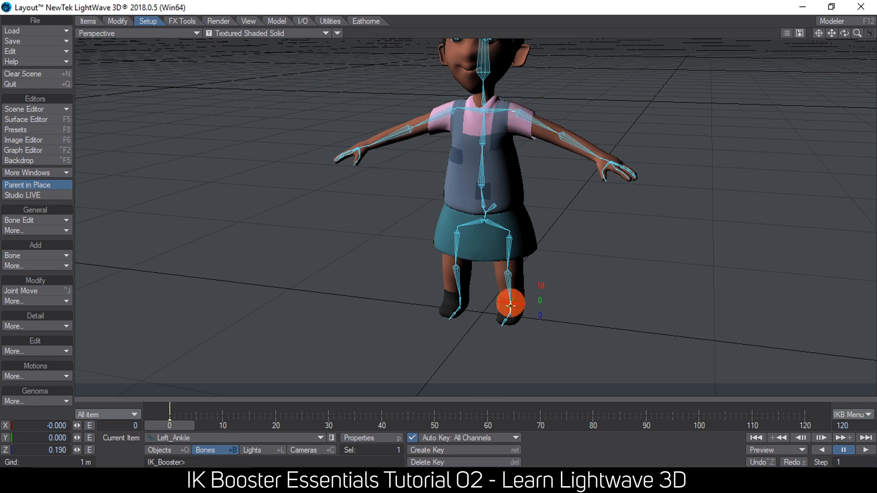
pyautogui.click(603, 159)
pyautogui.click(598, 157)
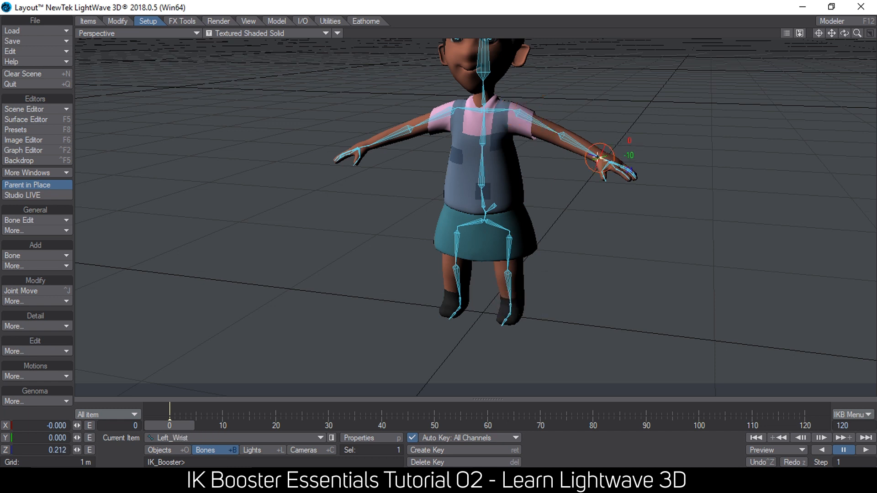
pyautogui.rightClick(601, 157)
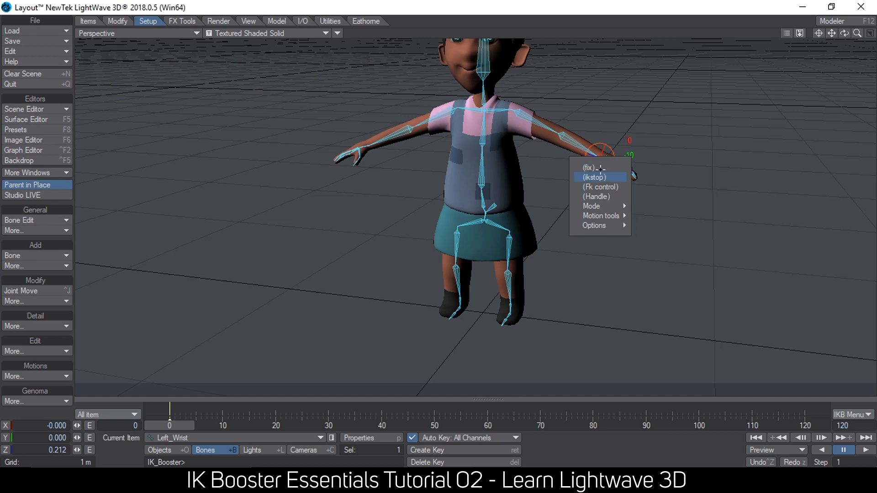
pyautogui.click(597, 168)
# Try moving Left_Lower_Hand and the torso bone with Left_Wrist fixed, and undo the moves.
pyautogui.click(554, 139)
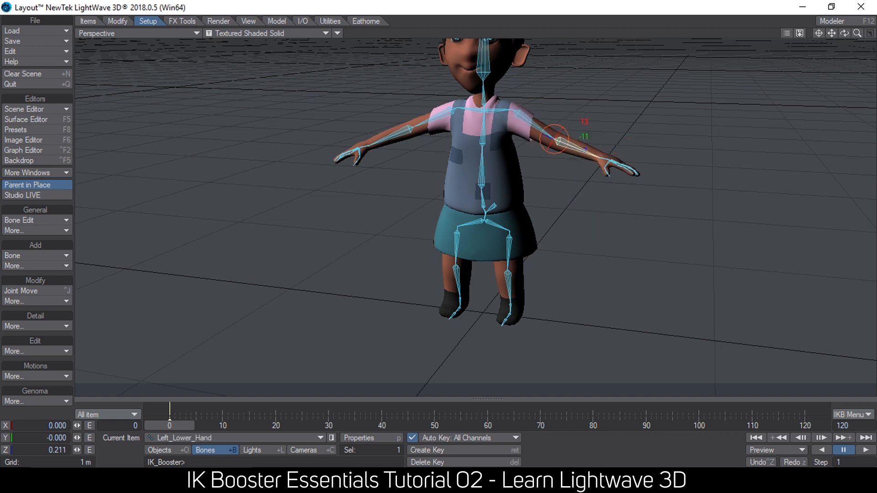
pyautogui.moveTo(554, 139); pyautogui.dragTo(560, 135)
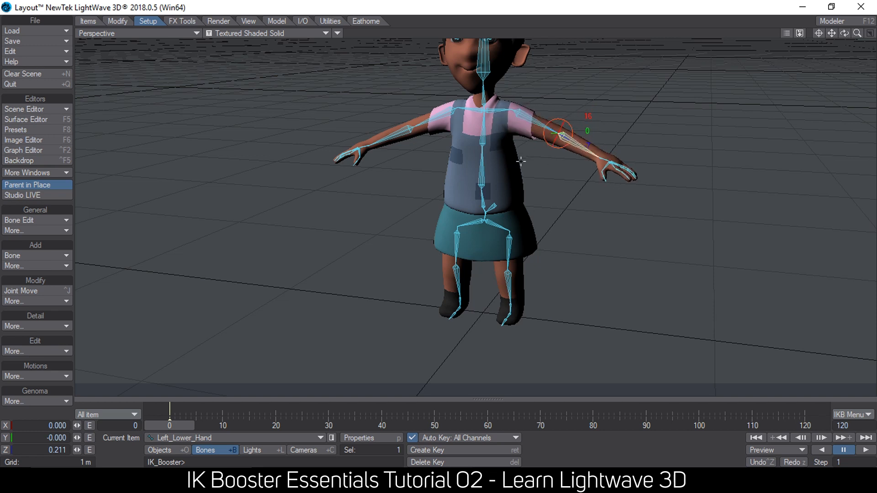
pyautogui.moveTo(484, 143); pyautogui.dragTo(468, 264)
pyautogui.hotkey('ctrl', 'z')
# Select Left_Wrist for a close view of the left hand, and try moving Left_Lower_Hand against the fixed wrist.
pyautogui.keyDown('ctrl'); pyautogui.keyDown('alt'); pyautogui.moveTo(545, 265); pyautogui.dragTo(607, 266); pyautogui.keyUp('alt'); pyautogui.keyUp('ctrl')
pyautogui.keyDown('alt'); pyautogui.keyDown('shift'); pyautogui.moveTo(504, 252); pyautogui.dragTo(526, 147); pyautogui.keyUp('shift'); pyautogui.keyUp('alt')
pyautogui.keyDown('ctrl'); pyautogui.keyDown('alt'); pyautogui.moveTo(589, 229); pyautogui.dragTo(583, 249); pyautogui.keyUp('alt'); pyautogui.keyUp('ctrl')
pyautogui.click(530, 289)
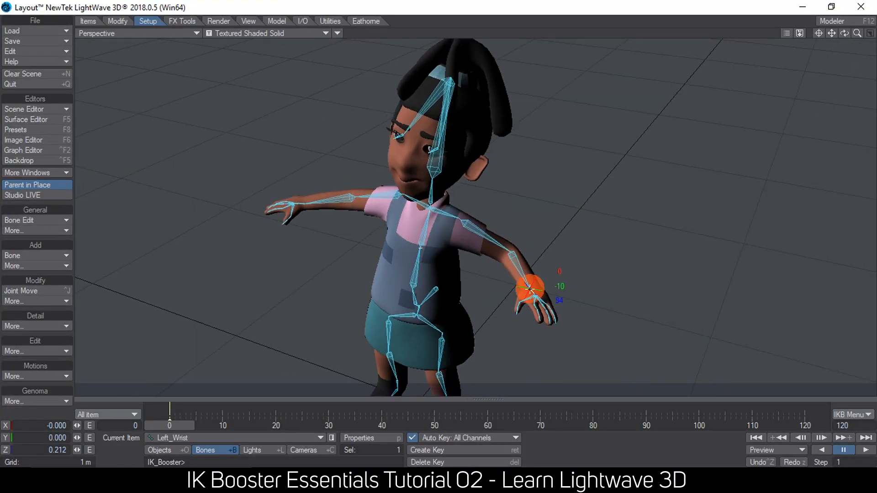
pyautogui.keyDown('ctrl'); pyautogui.keyDown('alt'); pyautogui.moveTo(533, 292); pyautogui.dragTo(591, 292); pyautogui.keyUp('alt'); pyautogui.keyUp('ctrl')
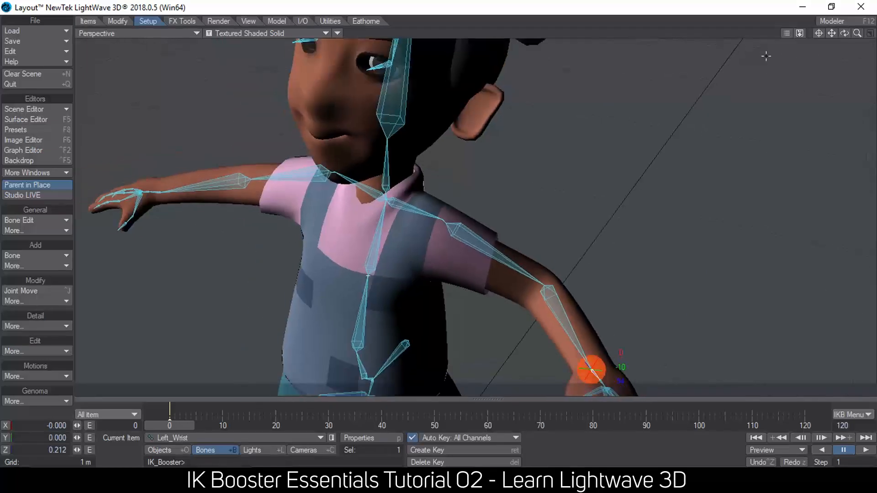
pyautogui.click(818, 33)
pyautogui.keyDown('ctrl'); pyautogui.keyDown('alt'); pyautogui.moveTo(456, 251); pyautogui.dragTo(747, 13); pyautogui.keyUp('alt'); pyautogui.keyUp('ctrl')
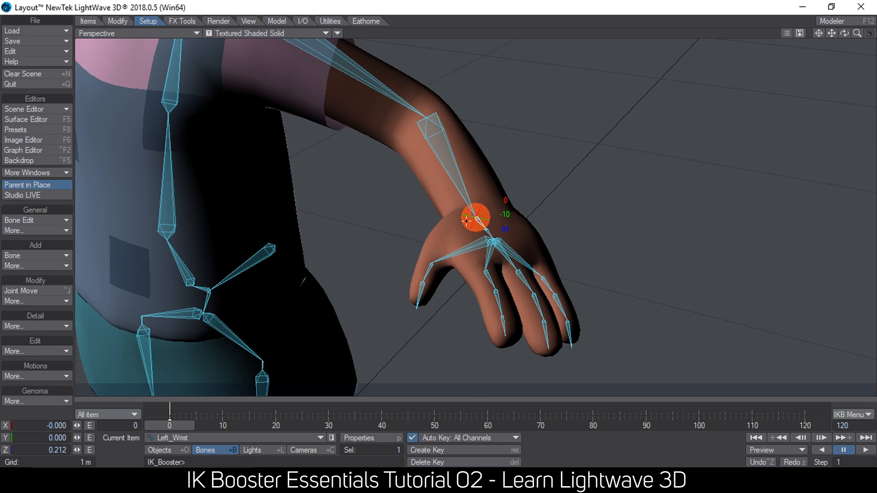
pyautogui.click(436, 121)
pyautogui.moveTo(437, 122); pyautogui.dragTo(444, 82)
pyautogui.moveTo(468, 185); pyautogui.dragTo(487, 201)
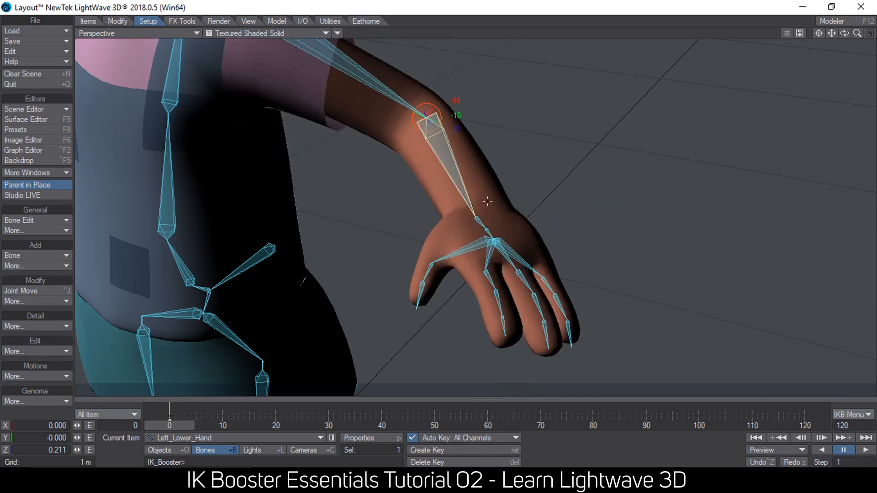
# Turn on the fix option for the Left_Wrist_Fix joint beside Left_Wrist.
pyautogui.click(476, 218)
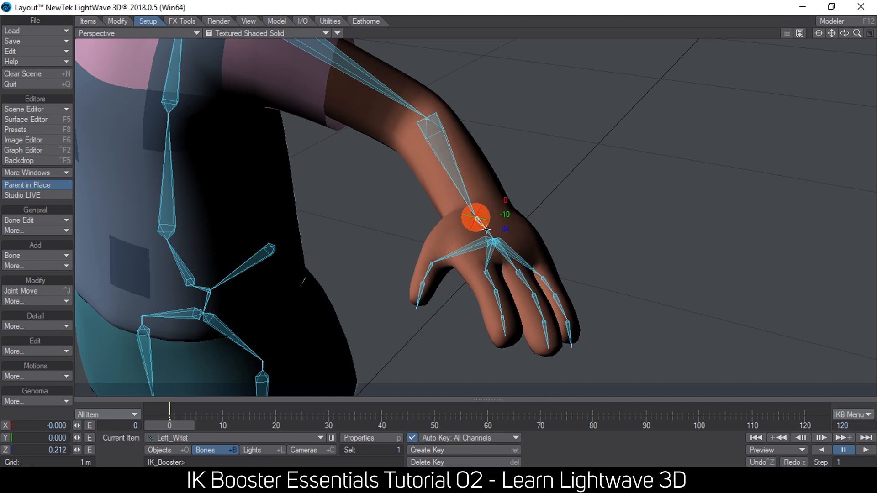
pyautogui.click(485, 227)
pyautogui.rightClick(486, 228)
pyautogui.click(490, 239)
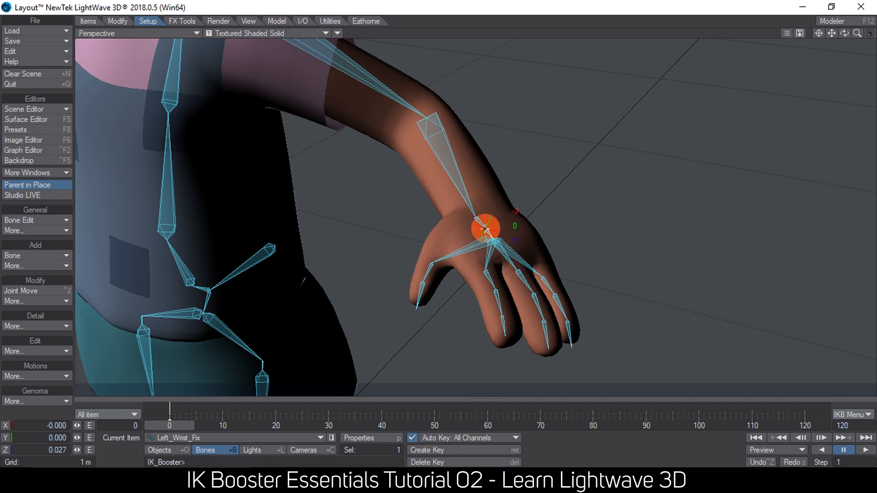
# Try moving Left_Lower_Hand with both wrist joints fixed, and undo the last move.
pyautogui.click(476, 219)
pyautogui.moveTo(426, 117); pyautogui.dragTo(444, 84)
pyautogui.scroll(-5, 460, 185)
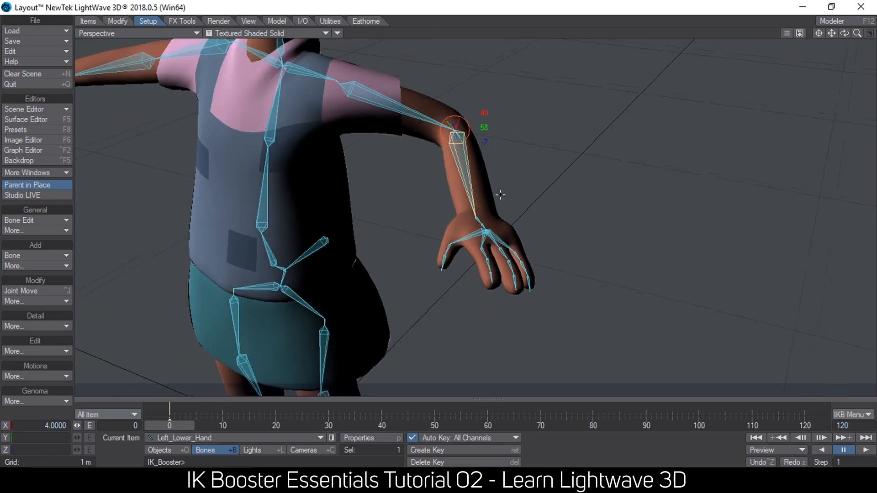
pyautogui.moveTo(464, 146)
pyautogui.mouseDown()
pyautogui.moveTo(457, 158)
pyautogui.moveTo(471, 153)
pyautogui.moveTo(469, 163)
pyautogui.mouseUp()
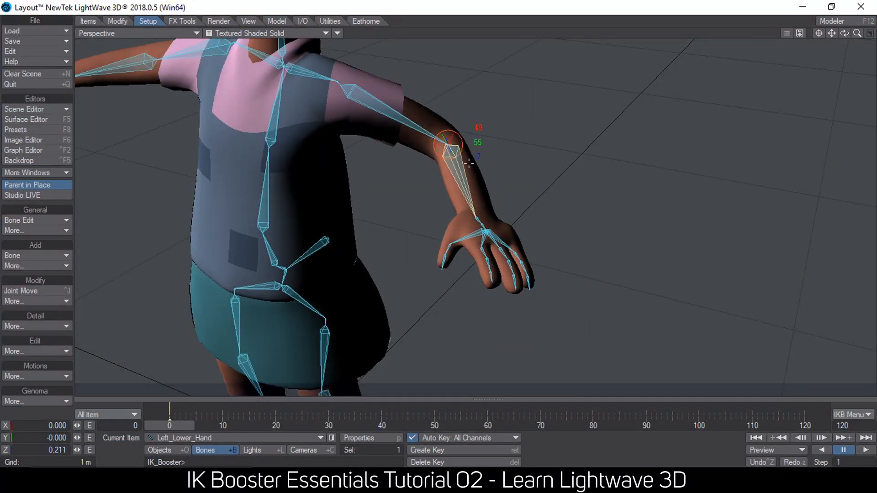
pyautogui.scroll(-3, 488, 163)
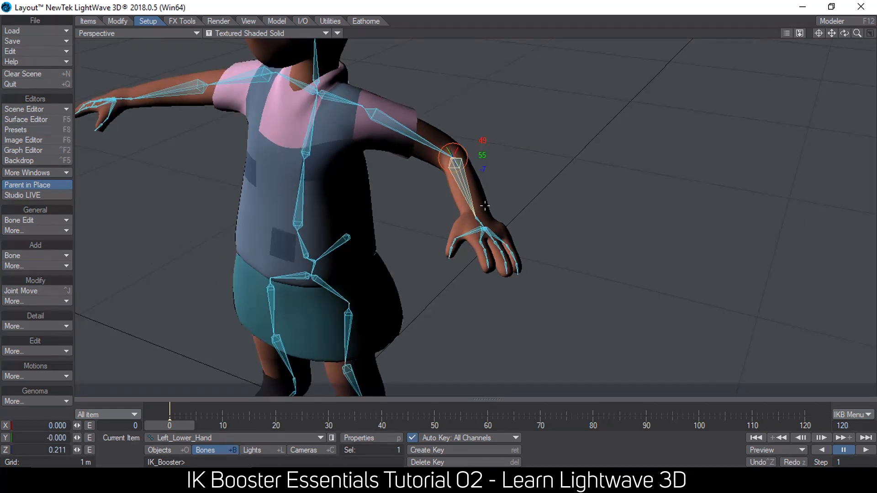
pyautogui.moveTo(455, 161); pyautogui.dragTo(459, 143)
pyautogui.hotkey('ctrl', 'z')
# Turn off the fix option for Left_Wrist and Left_Wrist_Fix.
pyautogui.click(476, 219)
pyautogui.rightClick(477, 220)
pyautogui.click(480, 222)
pyautogui.rightClick(481, 223)
pyautogui.click(480, 231)
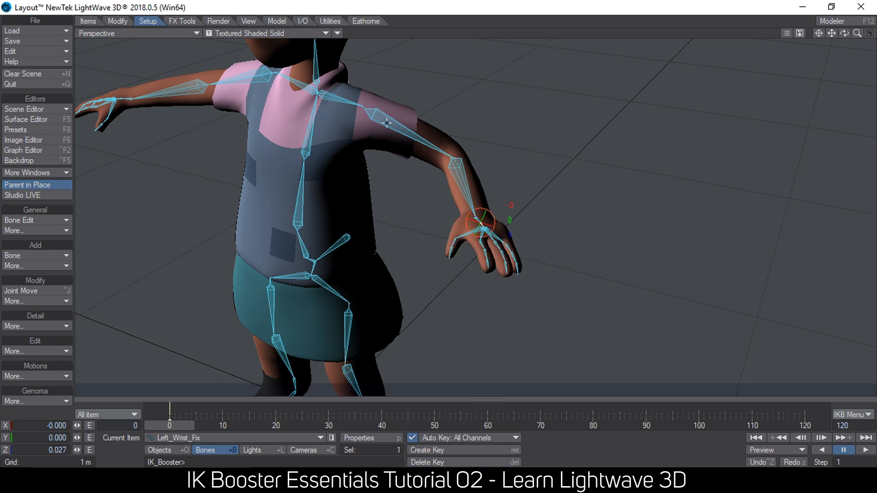
# Turn off ikstop for Left_Upper_Hand (2), and try moving the arm by Left_Wrist.
pyautogui.click(376, 109)
pyautogui.rightClick(376, 113)
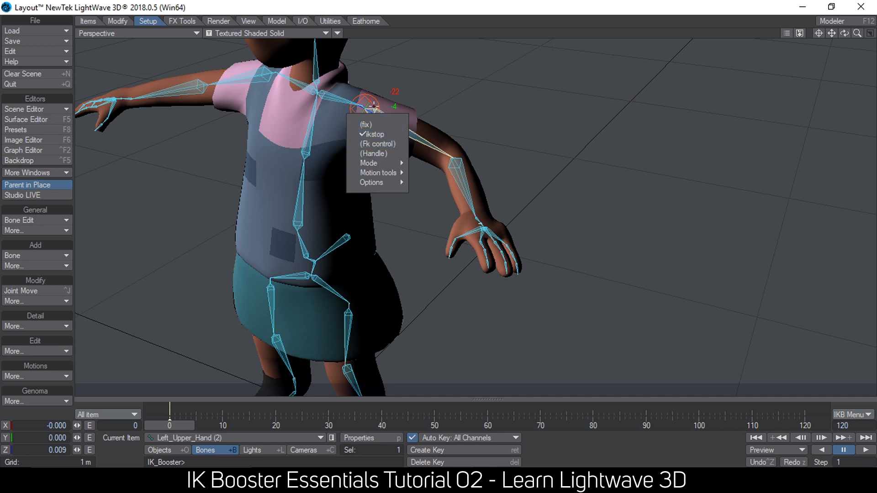
pyautogui.click(375, 133)
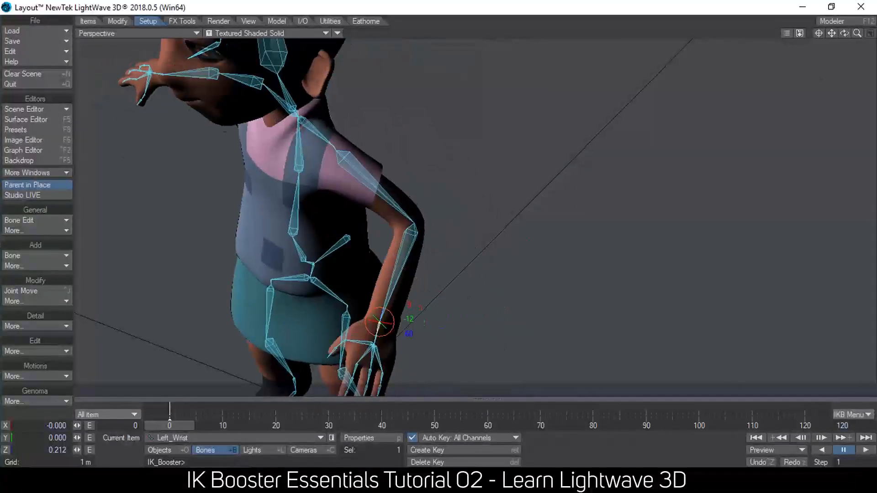
pyautogui.moveTo(385, 255); pyautogui.dragTo(452, 296)
pyautogui.moveTo(478, 216); pyautogui.dragTo(417, 78)
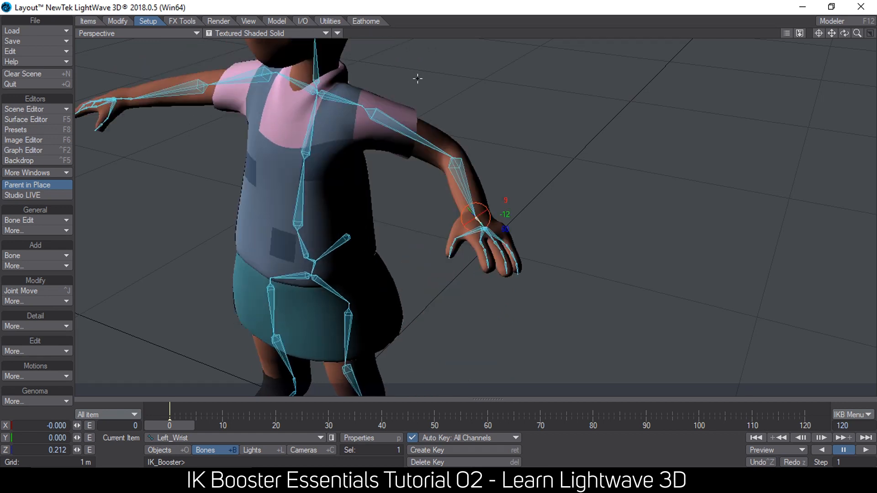
# Set the IK Booster mode of Left_Upper_Hand (2) to Move, try moving the bone, and undo the move.
pyautogui.click(373, 107)
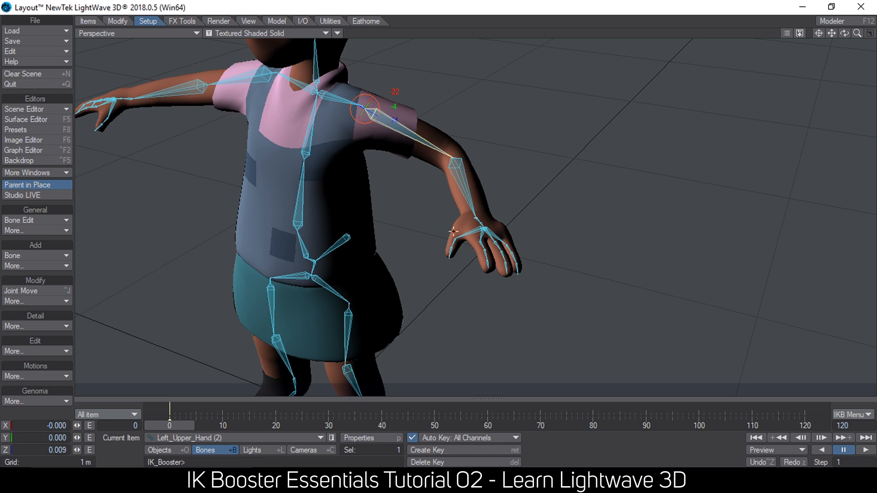
pyautogui.rightClick(375, 109)
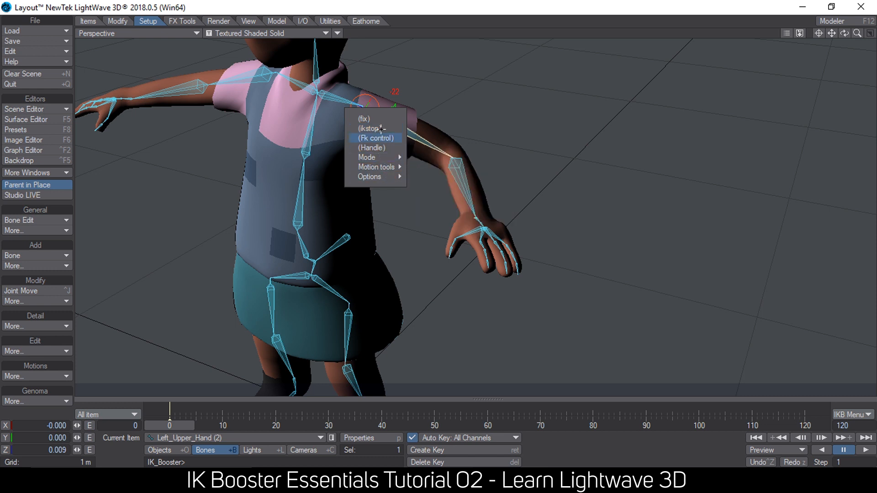
pyautogui.moveTo(381, 158)
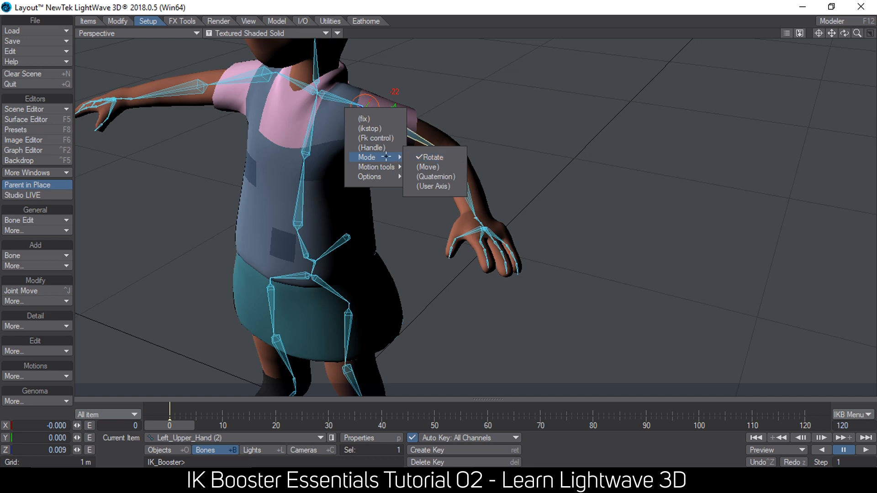
pyautogui.click(441, 167)
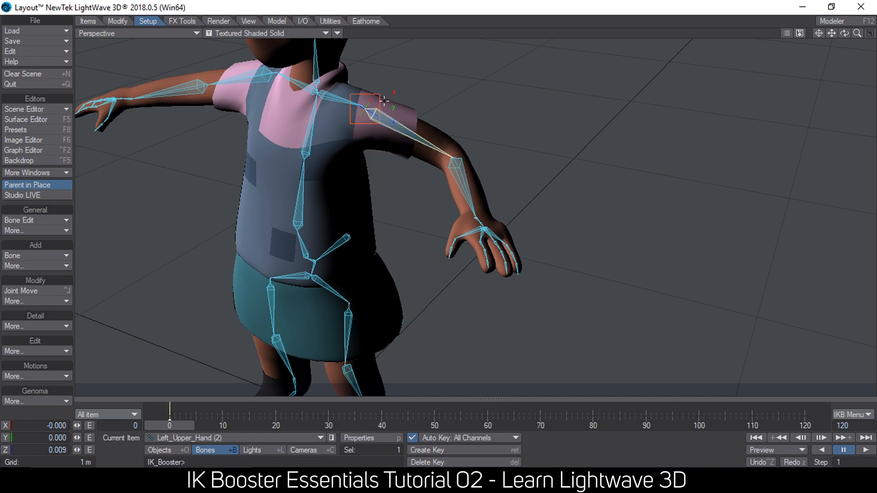
pyautogui.moveTo(394, 91); pyautogui.dragTo(526, 43)
pyautogui.hotkey('ctrl', 'z')
# Set the IK Booster mode of Left_Upper_Hand (2) back to Rotate.
pyautogui.click(365, 108)
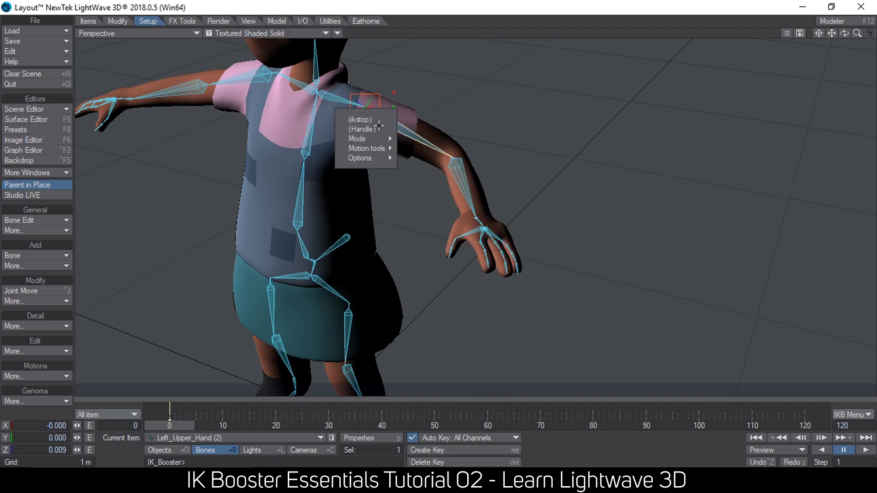
pyautogui.moveTo(378, 138)
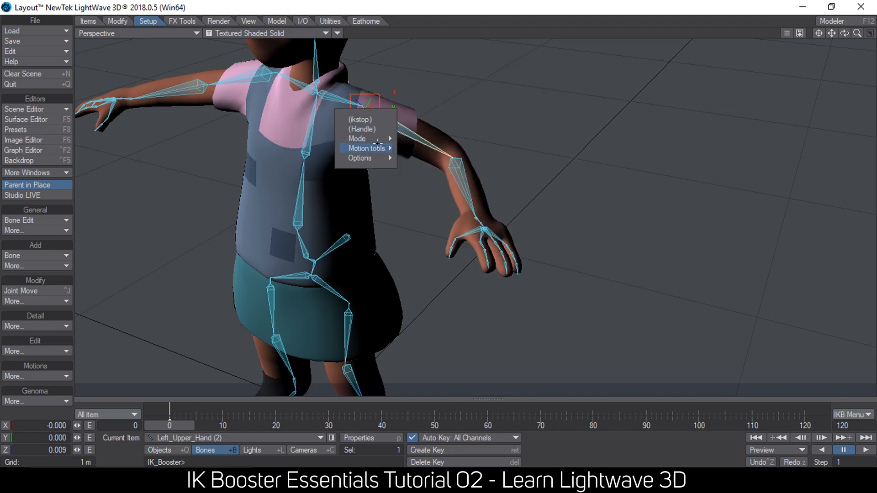
pyautogui.click(419, 139)
# Examine the IK Booster motion tools and options of Left_Upper_Hand (2) with the beatrice object as the previously selected item.
pyautogui.keyDown('ctrl'); pyautogui.keyDown('alt'); pyautogui.moveTo(381, 251); pyautogui.dragTo(424, 243); pyautogui.keyUp('alt'); pyautogui.keyUp('ctrl')
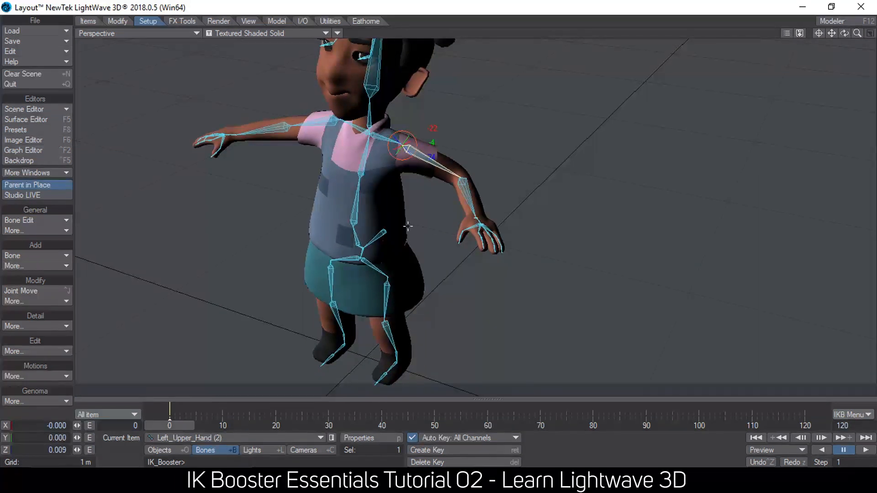
pyautogui.click(178, 450)
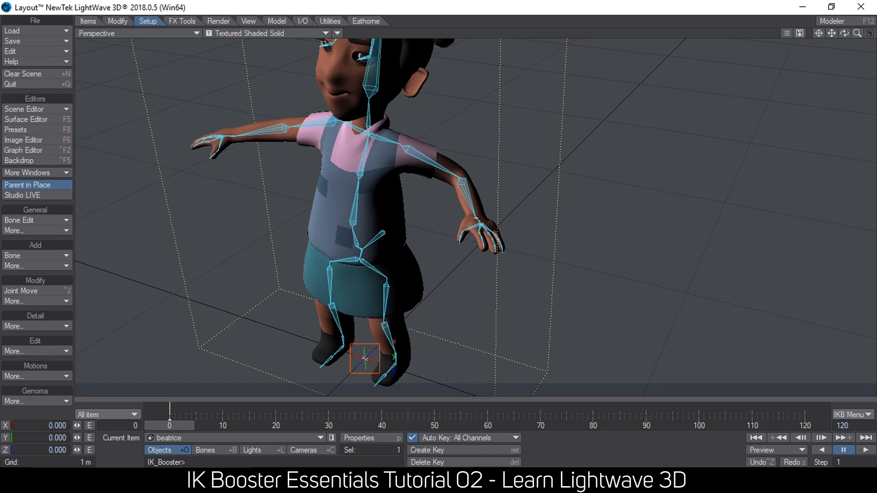
pyautogui.keyDown('alt'); pyautogui.moveTo(408, 265); pyautogui.dragTo(377, 259); pyautogui.keyUp('alt')
pyautogui.click(415, 151)
pyautogui.click(410, 150)
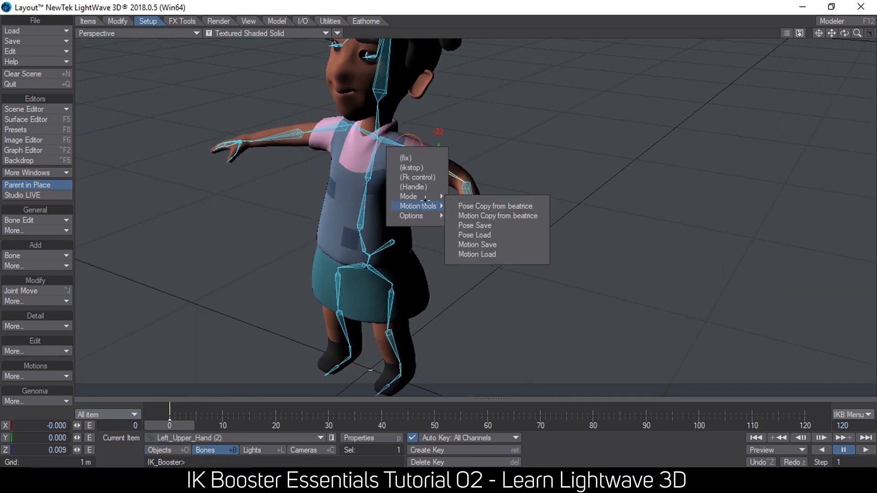
pyautogui.moveTo(424, 206)
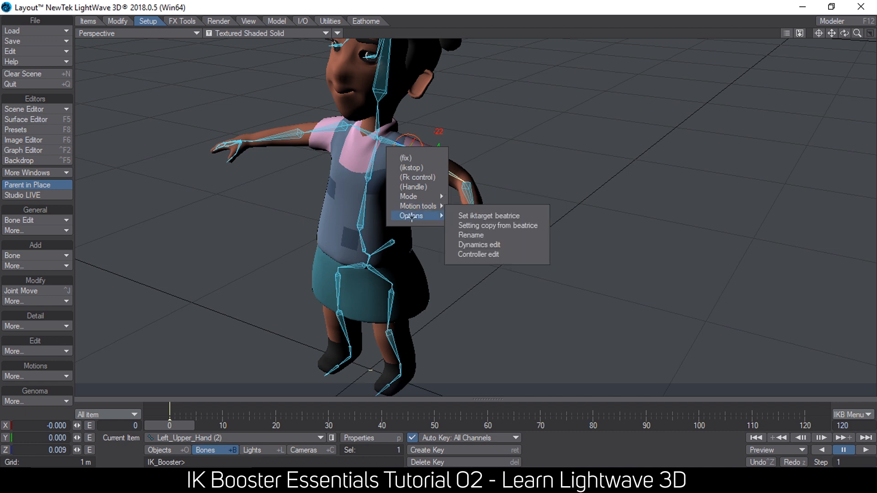
pyautogui.click(487, 254)
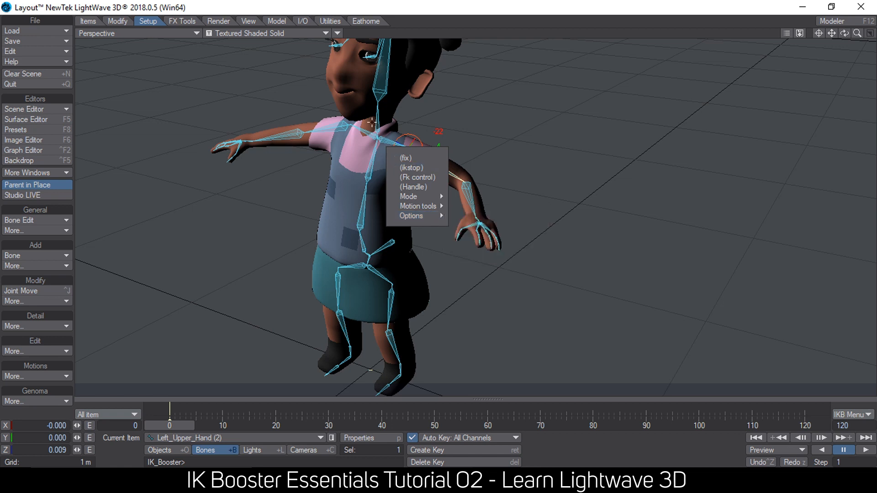
# Examine the overlapping Left_Sholder and Neck controls at the base of the neck by selecting each in turn.
pyautogui.keyDown('alt'); pyautogui.moveTo(320, 159); pyautogui.dragTo(374, 160); pyautogui.keyUp('alt')
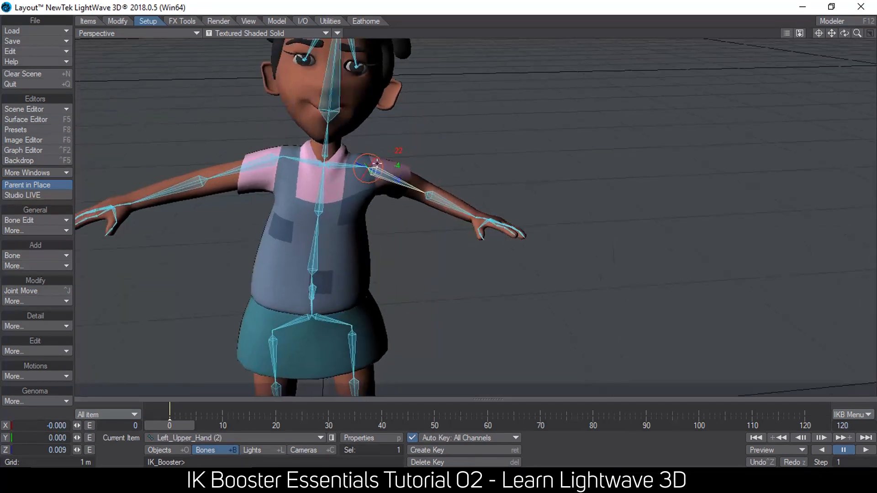
pyautogui.keyDown('ctrl'); pyautogui.keyDown('alt'); pyautogui.moveTo(311, 150); pyautogui.dragTo(338, 150); pyautogui.keyUp('alt'); pyautogui.keyUp('ctrl')
pyautogui.click(302, 156)
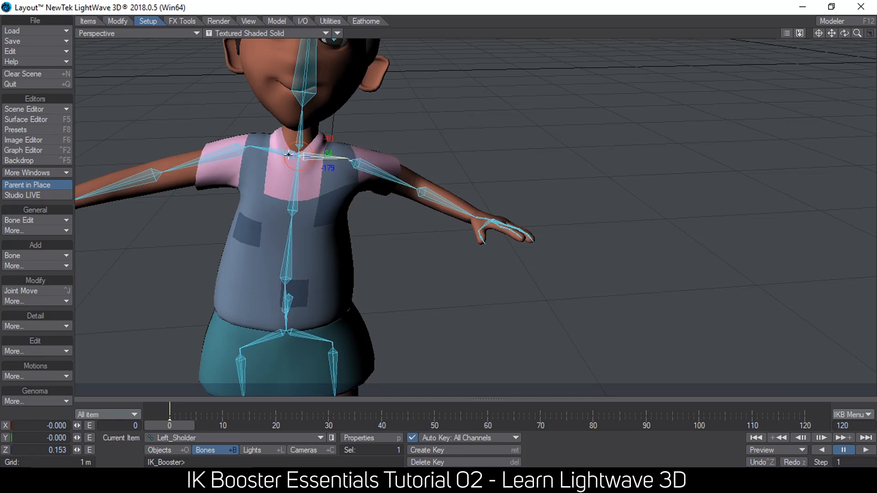
pyautogui.click(298, 146)
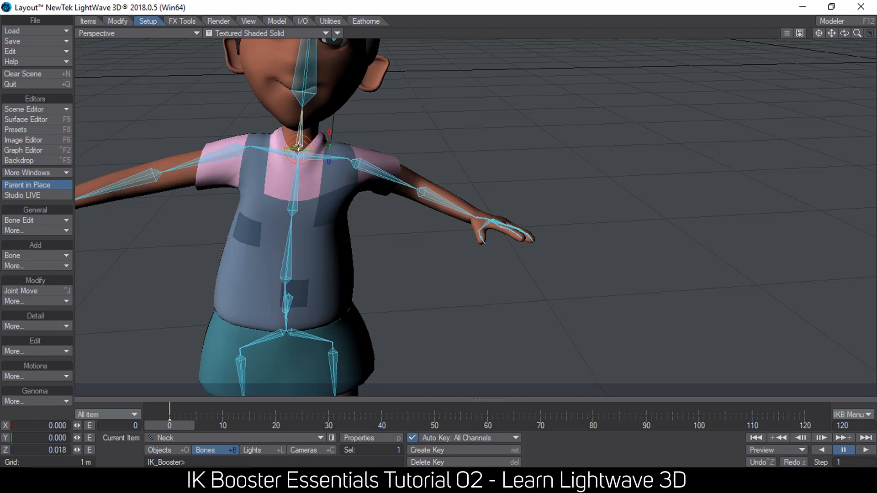
pyautogui.click(299, 157)
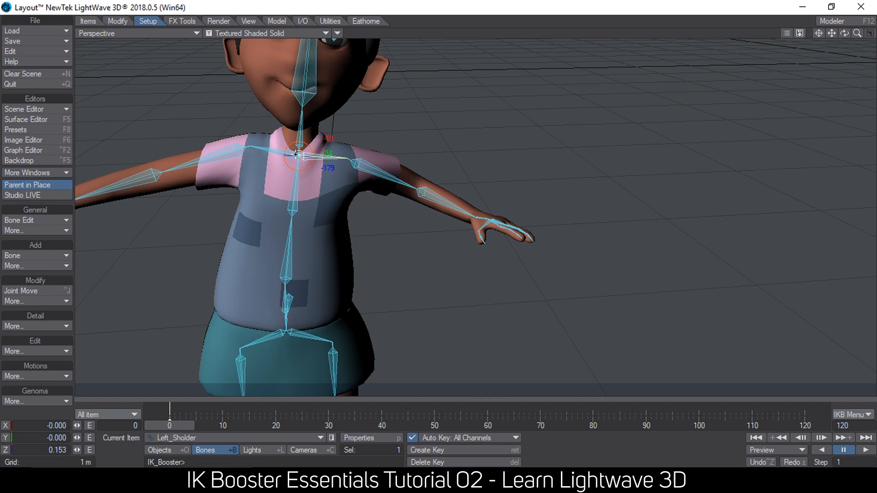
pyautogui.hotkey('ctrl', 'z')
pyautogui.hotkey('ctrl', 'z')
pyautogui.hotkey('ctrl', 'z')
pyautogui.hotkey('ctrl', 'z')
pyautogui.click(299, 147)
pyautogui.click(305, 152)
pyautogui.click(301, 151)
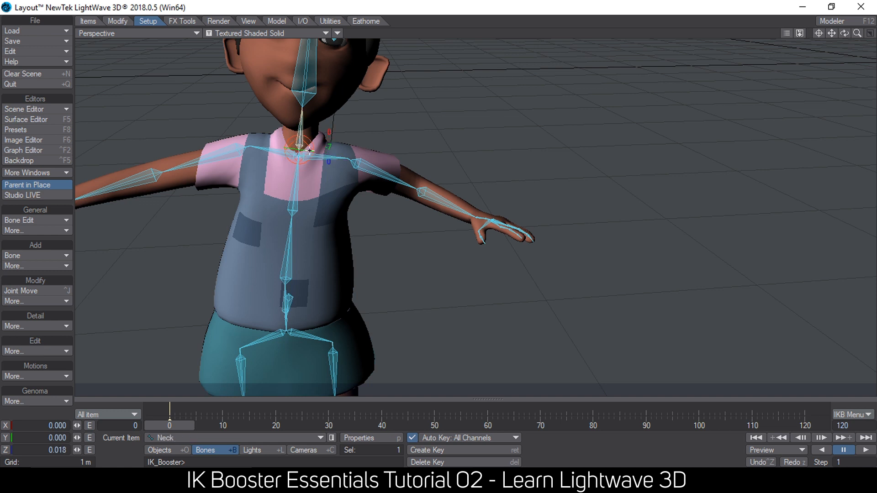
# Start Controller edit for Left_Sholder, and offset its controller outward above the character's left arm.
pyautogui.click(304, 163)
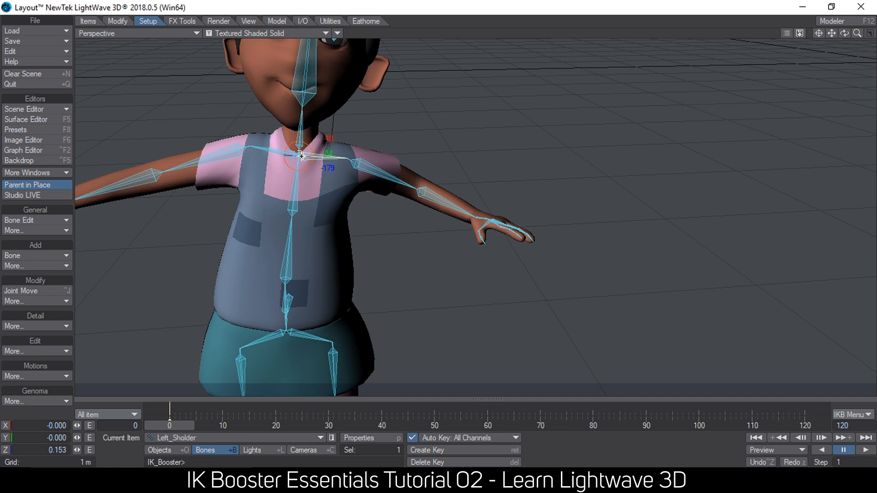
pyautogui.click(301, 156)
pyautogui.moveTo(297, 224)
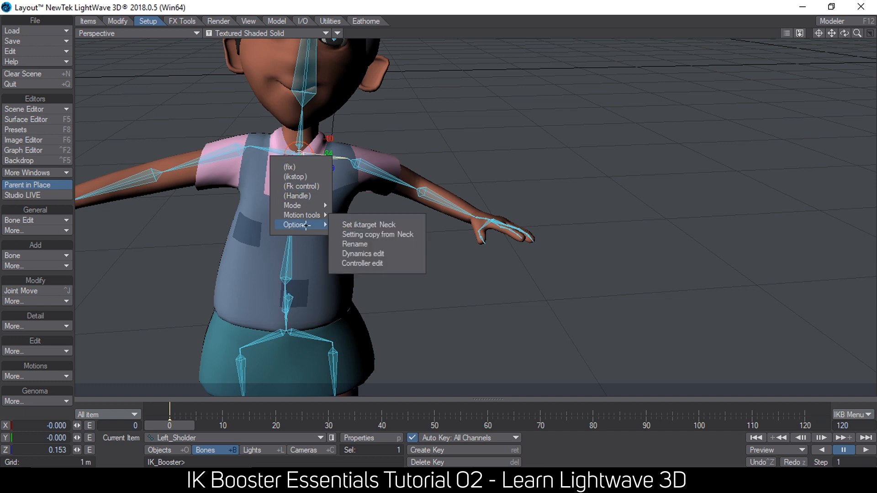
pyautogui.click(362, 263)
pyautogui.moveTo(299, 155); pyautogui.dragTo(426, 108)
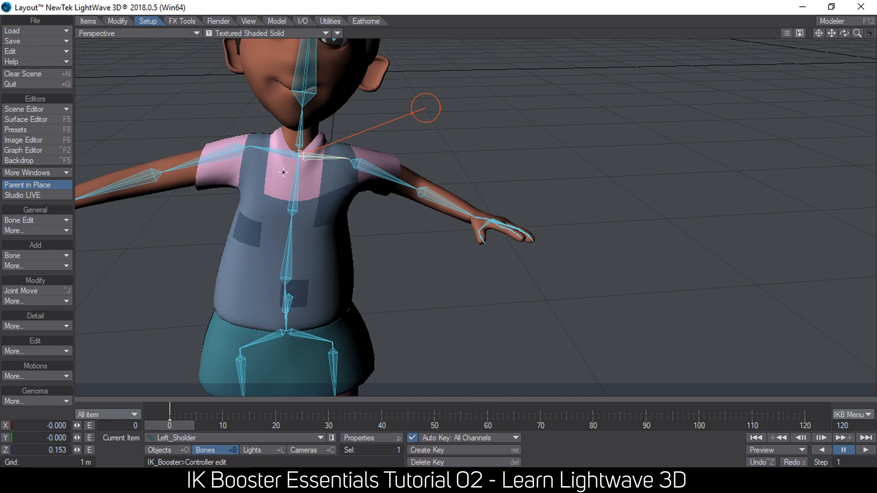
# Offset the Right_Sholder controller above the right arm and the Neck controller beside the chin, and end the controller editing.
pyautogui.click(291, 153)
pyautogui.moveTo(297, 155); pyautogui.dragTo(187, 106)
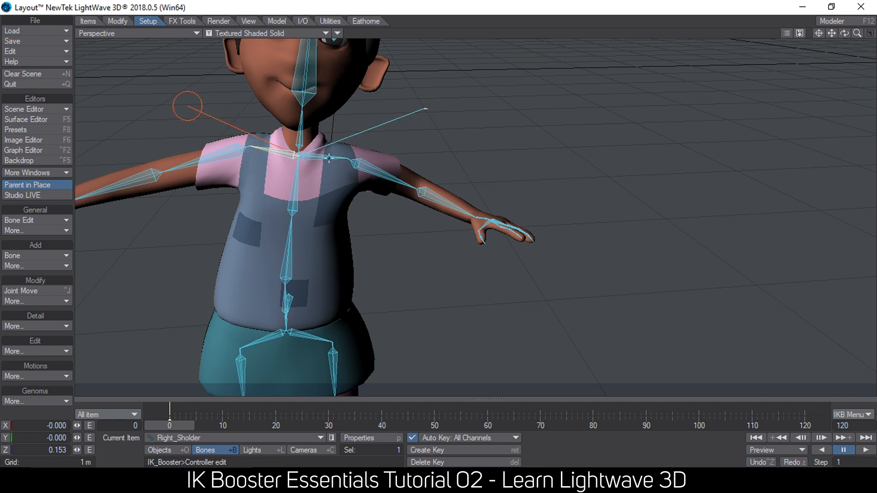
pyautogui.click(301, 146)
pyautogui.moveTo(300, 147); pyautogui.dragTo(360, 109)
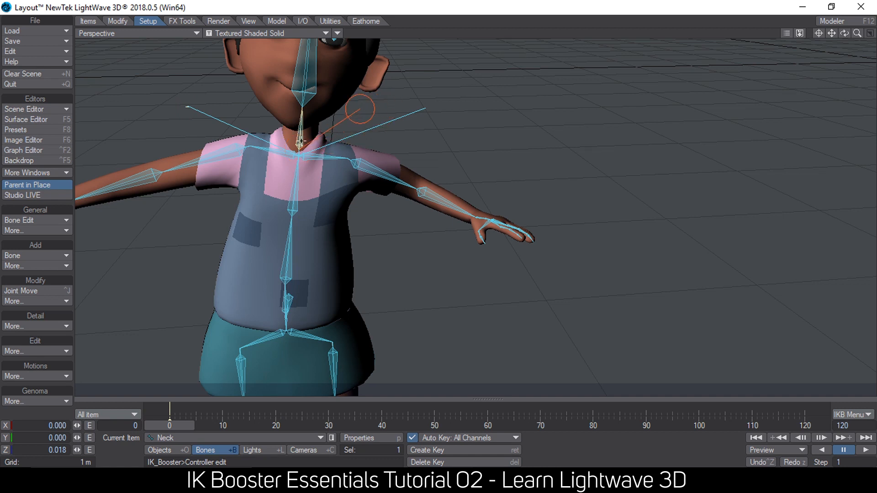
pyautogui.rightClick(354, 111)
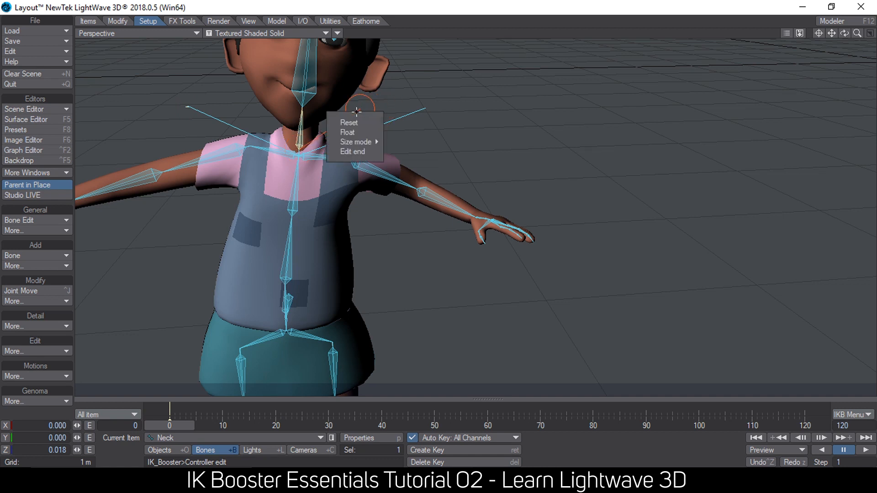
pyautogui.click(360, 152)
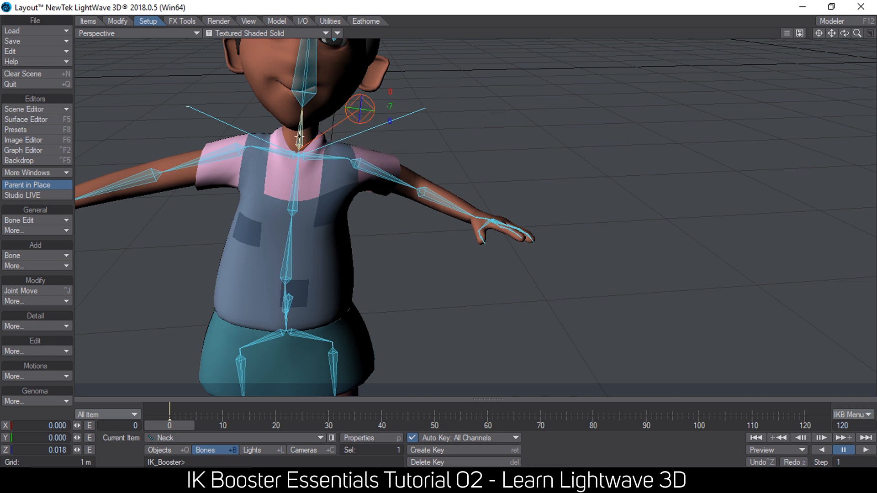
# Check that the offset Neck, Left_Sholder and Right_Sholder controllers can be picked separately by selecting each in turn.
pyautogui.click(359, 105)
pyautogui.click(361, 104)
pyautogui.click(350, 162)
pyautogui.click(421, 105)
pyautogui.click(280, 136)
pyautogui.click(193, 106)
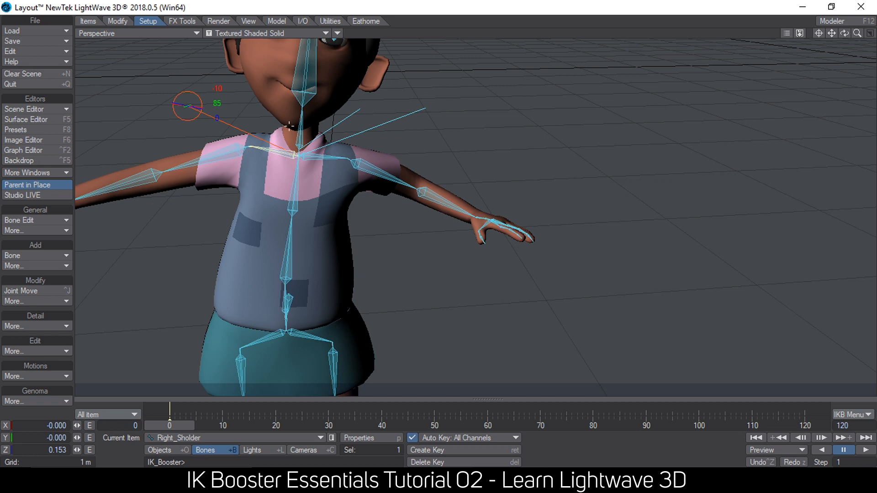
# Start Controller edit for Right_Sholder and reset its controller to the base of the bone.
pyautogui.click(192, 106)
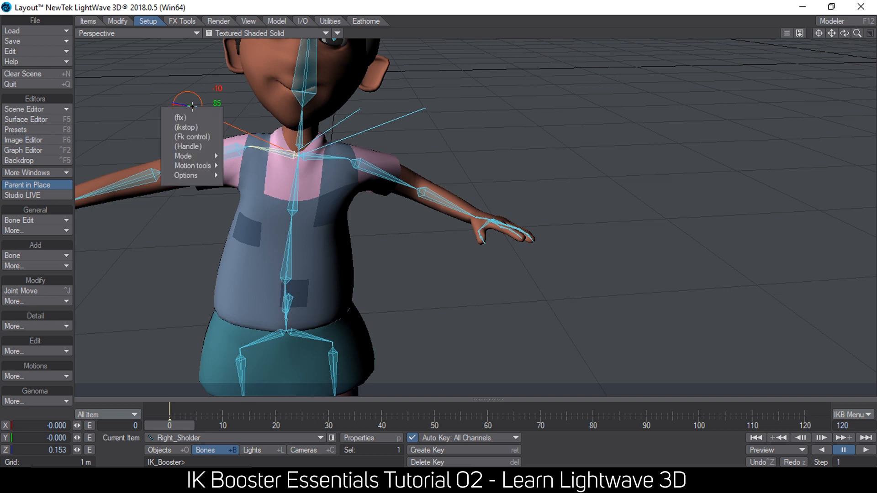
pyautogui.moveTo(198, 176)
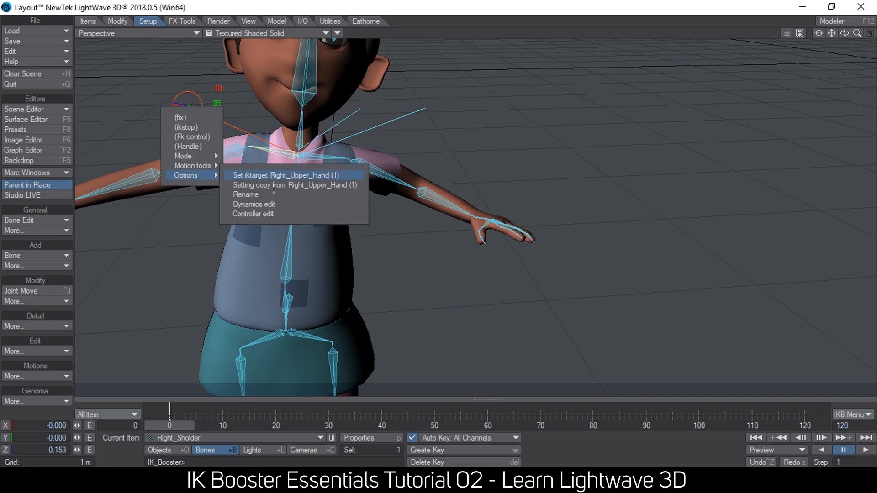
pyautogui.click(279, 214)
pyautogui.click(200, 108)
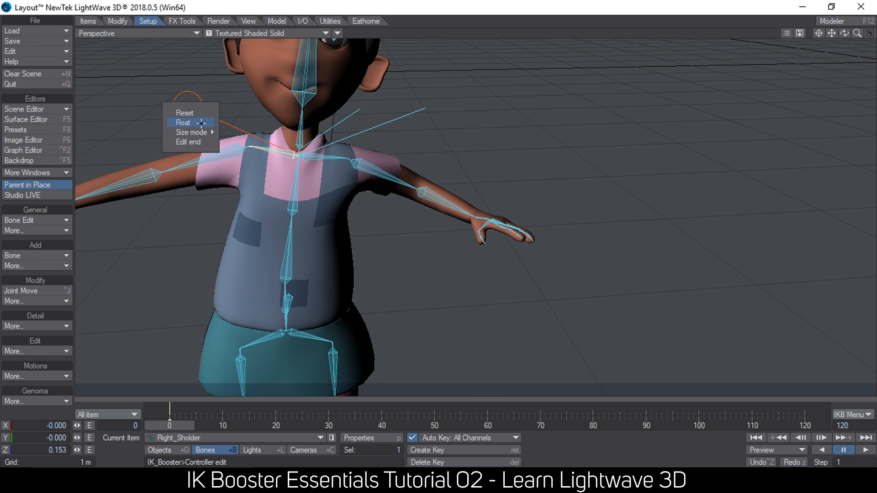
pyautogui.click(201, 118)
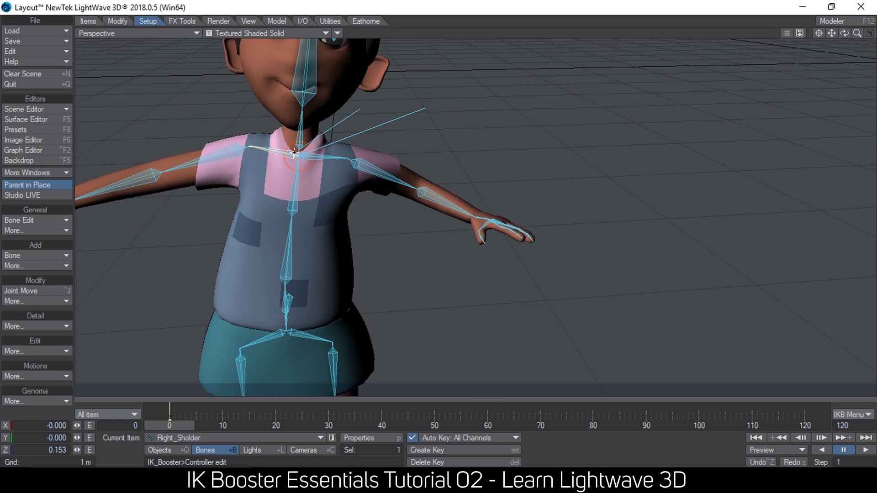
# Offset the Right_Sholder controller above the right arm, enable its Float option, and end the controller editing.
pyautogui.click(217, 110)
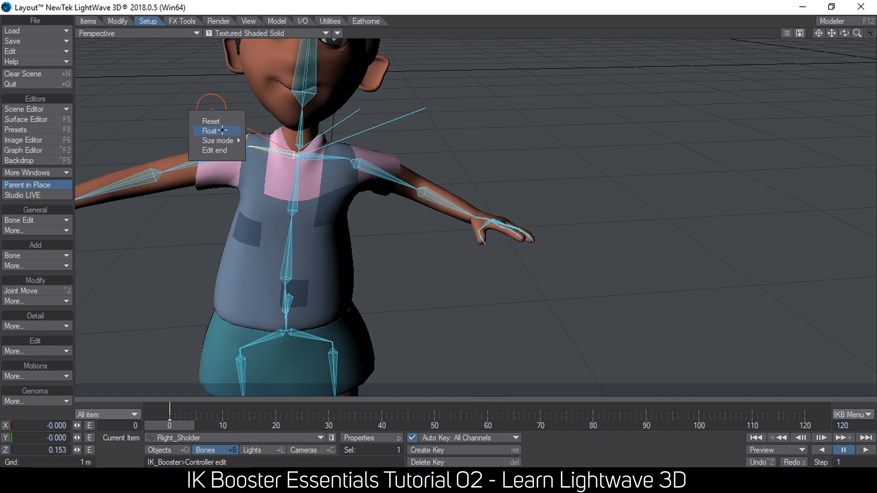
pyautogui.click(221, 131)
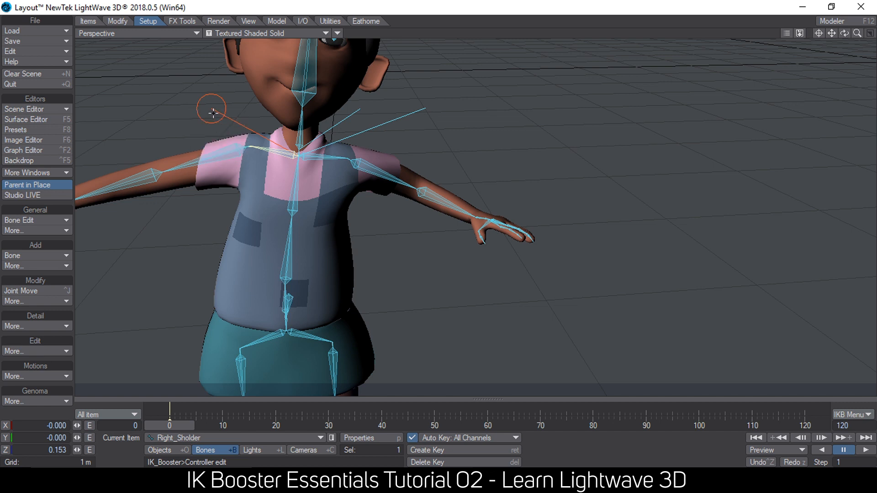
pyautogui.rightClick(213, 112)
pyautogui.click(222, 152)
pyautogui.keyDown('ctrl'); pyautogui.keyDown('alt'); pyautogui.moveTo(381, 201); pyautogui.dragTo(283, 223); pyautogui.keyUp('alt'); pyautogui.keyUp('ctrl')
pyautogui.moveTo(428, 200)
pyautogui.mouseDown()
pyautogui.moveTo(436, 204)
pyautogui.moveTo(428, 201)
pyautogui.mouseUp()
pyautogui.keyDown('ctrl'); pyautogui.keyDown('alt'); pyautogui.moveTo(372, 131); pyautogui.dragTo(377, 142); pyautogui.keyUp('alt'); pyautogui.keyUp('ctrl')
pyautogui.moveTo(377, 142)
pyautogui.keyDown('alt'); pyautogui.mouseDown()
pyautogui.moveTo(443, 144)
pyautogui.moveTo(384, 143)
pyautogui.mouseUp(); pyautogui.keyUp('alt')
pyautogui.moveTo(311, 114)
pyautogui.keyDown('alt'); pyautogui.mouseDown()
pyautogui.moveTo(289, 110)
pyautogui.moveTo(308, 108)
pyautogui.mouseUp(); pyautogui.keyUp('alt')
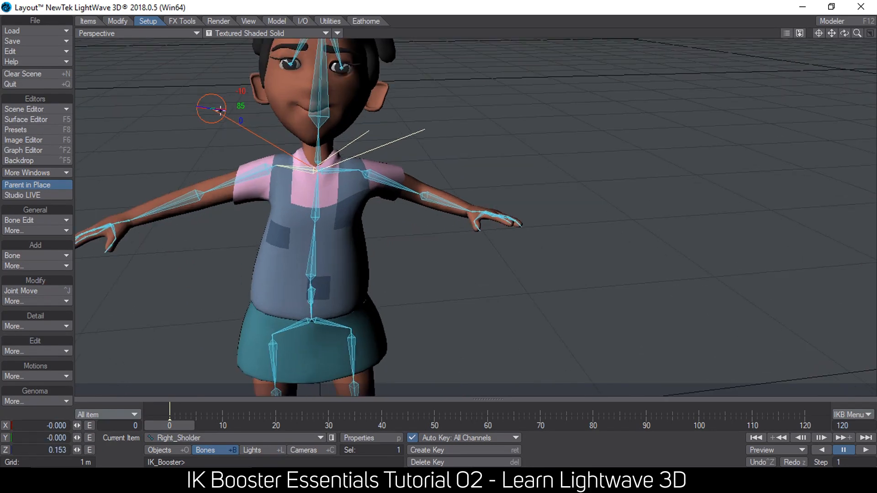
# Reopen Controller edit for Right_Sholder, turn off its Float option, and end the controller editing.
pyautogui.rightClick(211, 109)
pyautogui.moveTo(214, 178)
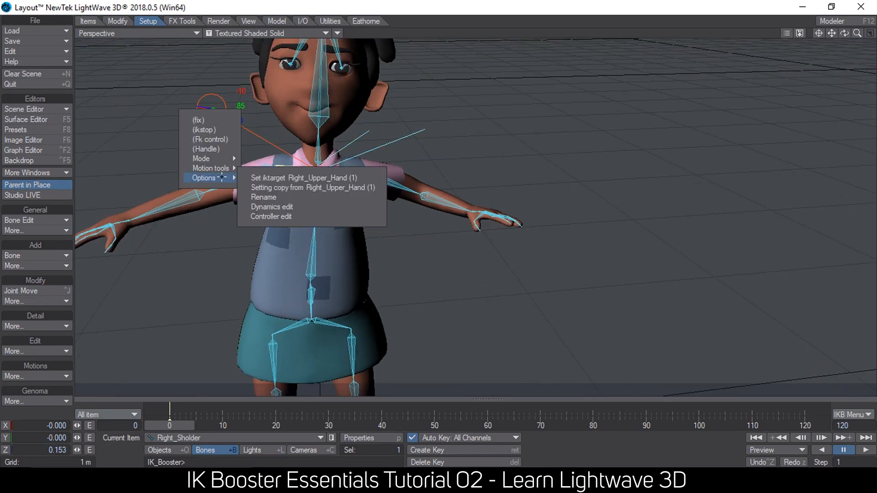
pyautogui.click(267, 215)
pyautogui.rightClick(211, 105)
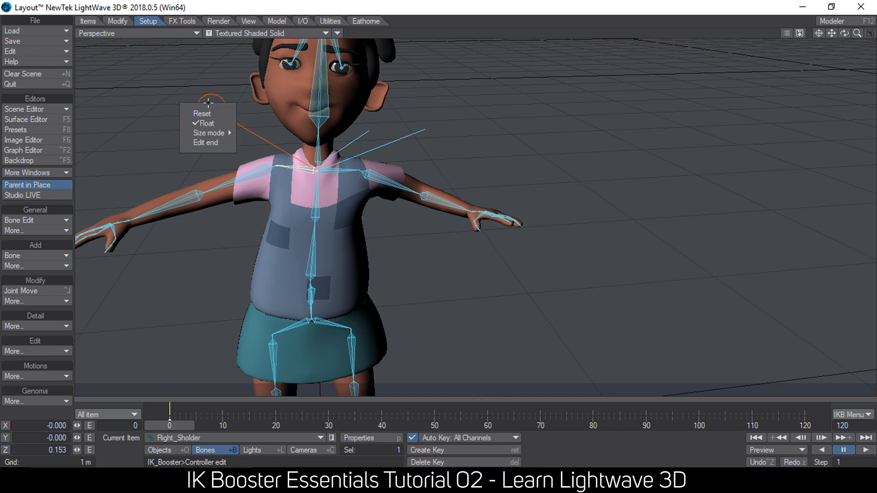
pyautogui.click(211, 121)
pyautogui.keyDown('ctrl'); pyautogui.keyDown('alt'); pyautogui.moveTo(346, 163); pyautogui.dragTo(691, 328); pyautogui.keyUp('alt'); pyautogui.keyUp('ctrl')
pyautogui.keyDown('ctrl'); pyautogui.keyDown('alt'); pyautogui.moveTo(508, 198); pyautogui.dragTo(608, 197); pyautogui.keyUp('alt'); pyautogui.keyUp('ctrl')
pyautogui.keyDown('alt'); pyautogui.moveTo(475, 192); pyautogui.dragTo(426, 177); pyautogui.keyUp('alt')
pyautogui.keyDown('ctrl'); pyautogui.keyDown('alt'); pyautogui.moveTo(413, 234); pyautogui.dragTo(484, 234); pyautogui.keyUp('alt'); pyautogui.keyUp('ctrl')
pyautogui.click(349, 289)
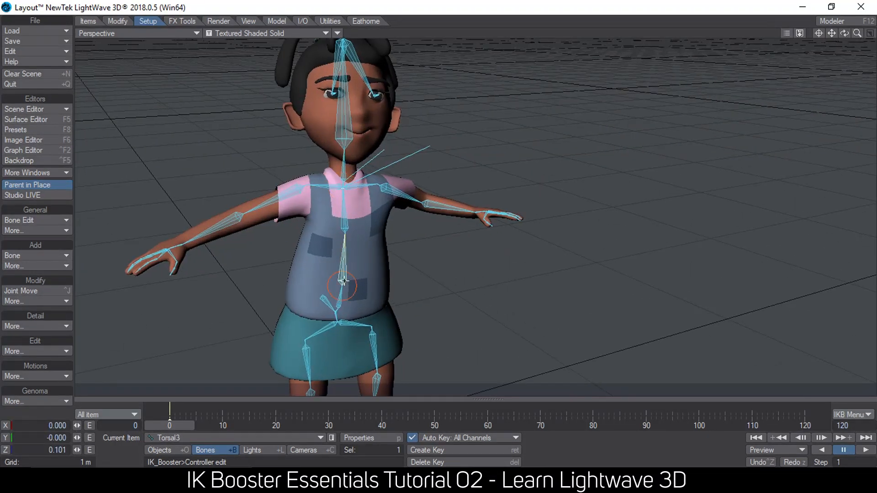
pyautogui.rightClick(345, 290)
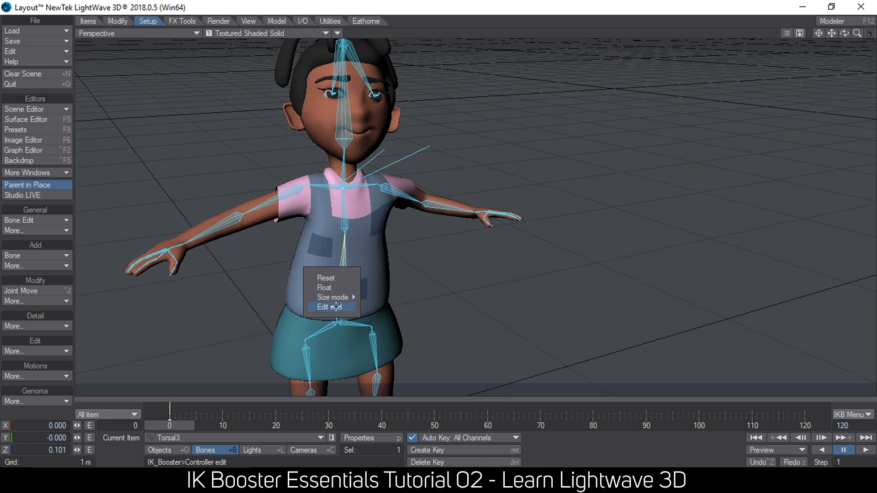
pyautogui.click(334, 306)
# Select the COG bone and use its IK Booster controller to shift and slightly tilt the character's body at the hips.
pyautogui.keyDown('alt'); pyautogui.moveTo(323, 286); pyautogui.dragTo(392, 292); pyautogui.keyUp('alt')
pyautogui.scroll(-2, 393, 291)
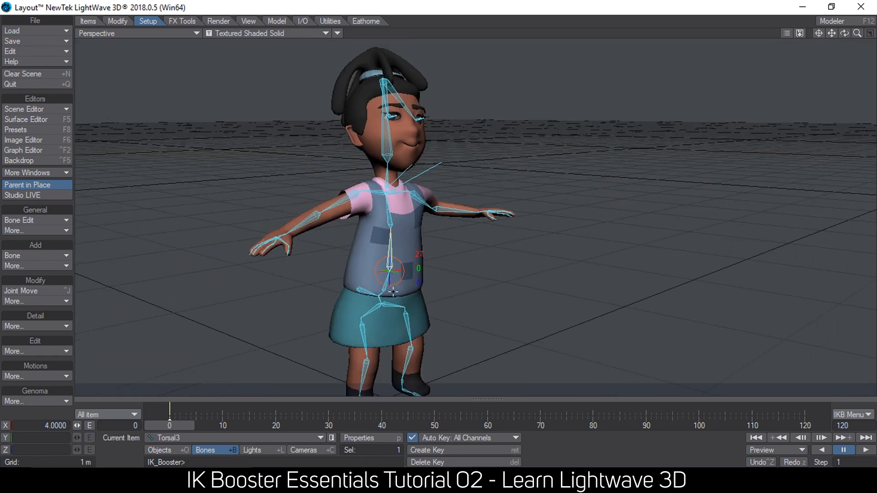
pyautogui.click(354, 298)
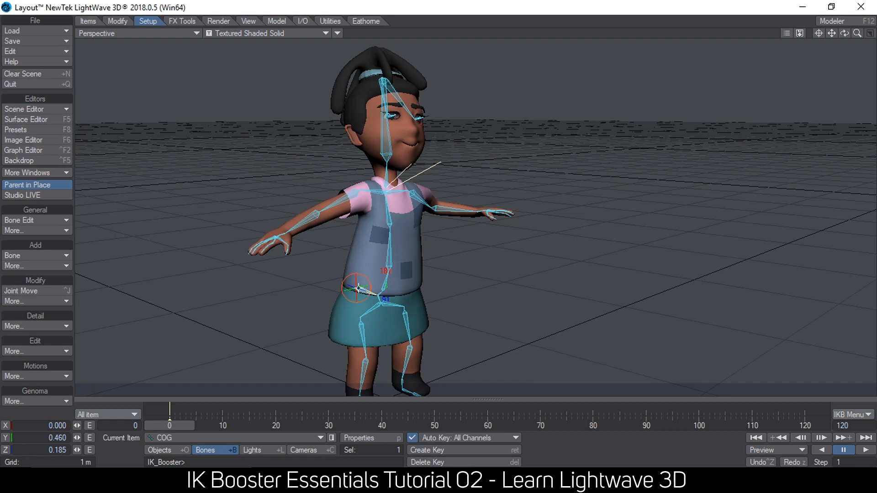
pyautogui.moveTo(356, 288); pyautogui.dragTo(336, 291)
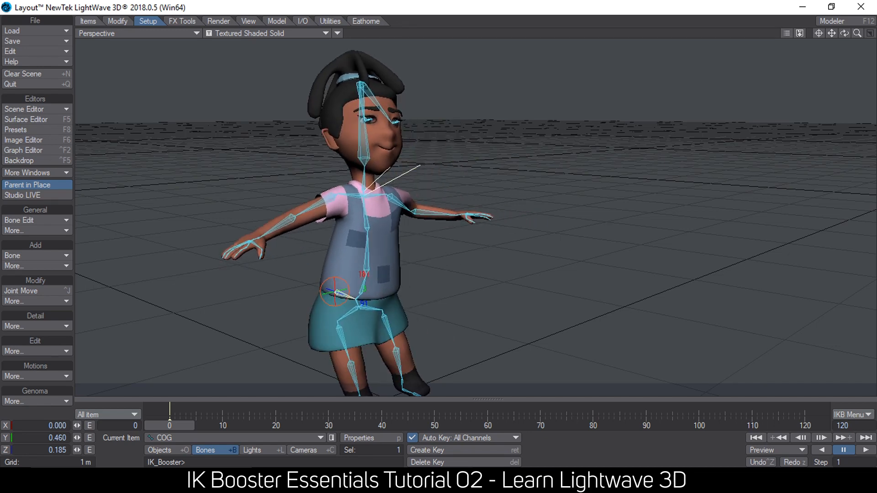
pyautogui.scroll(3, 357, 286)
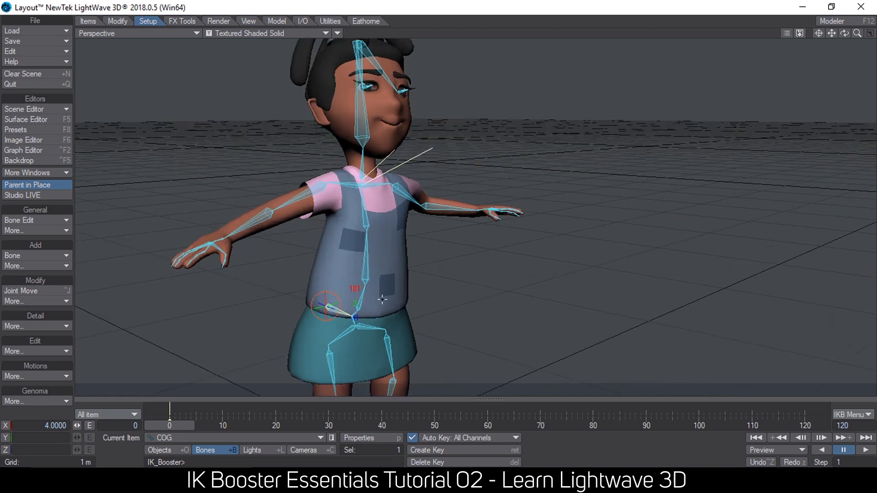
pyautogui.moveTo(364, 288); pyautogui.dragTo(386, 258)
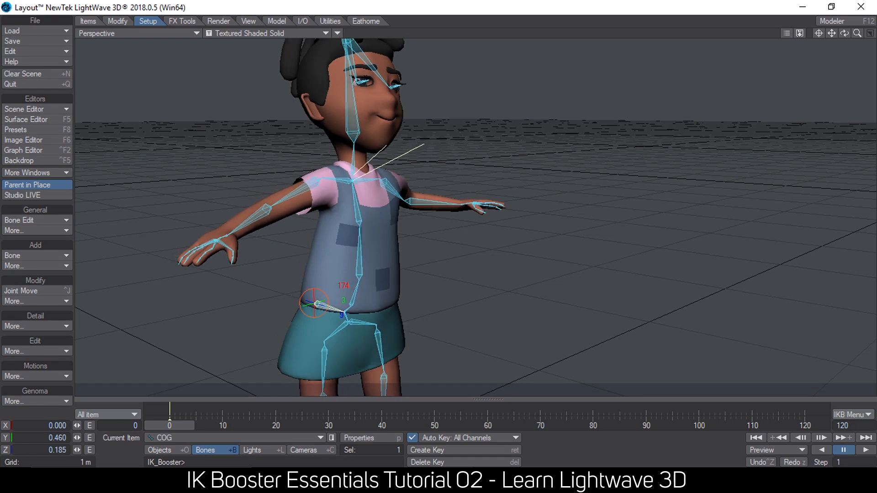
pyautogui.keyDown('ctrl'); pyautogui.keyDown('alt'); pyautogui.moveTo(470, 223); pyautogui.dragTo(485, 131); pyautogui.keyUp('alt'); pyautogui.keyUp('ctrl')
pyautogui.keyDown('alt'); pyautogui.moveTo(465, 194); pyautogui.dragTo(479, 206); pyautogui.keyUp('alt')
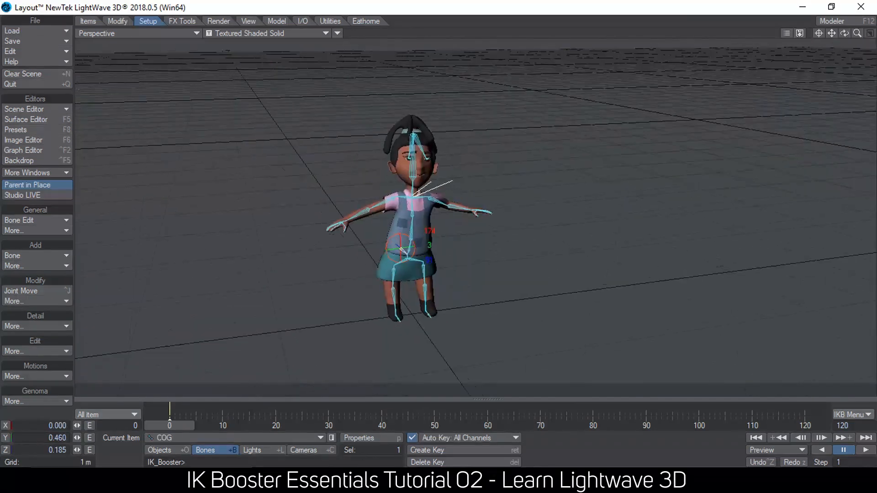